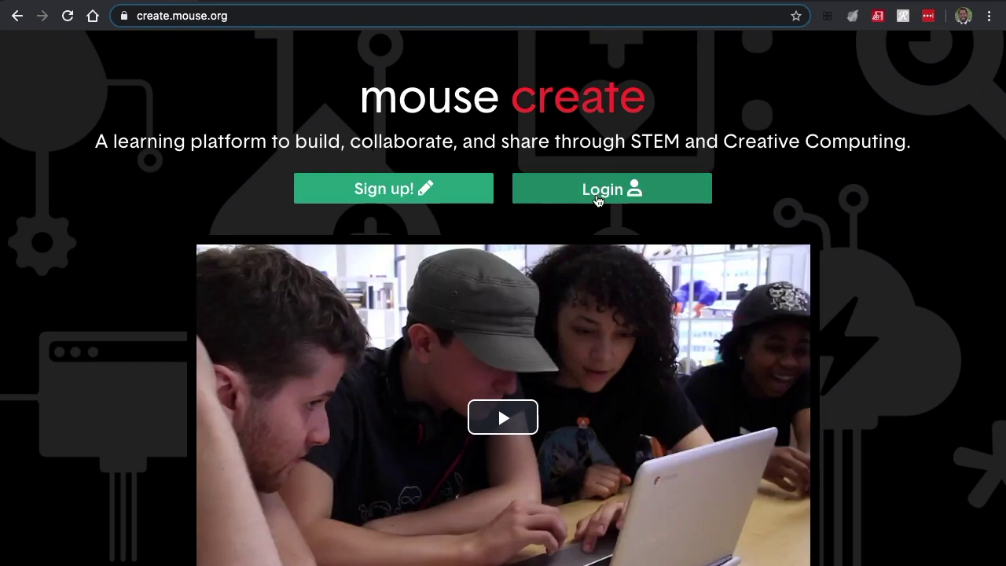
Go from the create.mouse.org home page to the Login page.
left_click(597, 197)
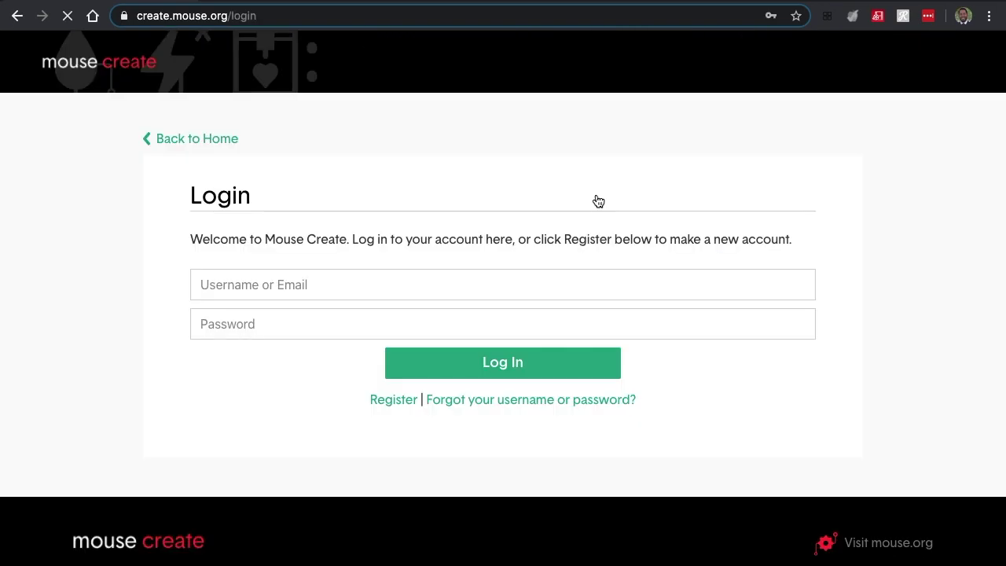
Log in to Mouse Create with the saved credentials.
left_click(450, 371)
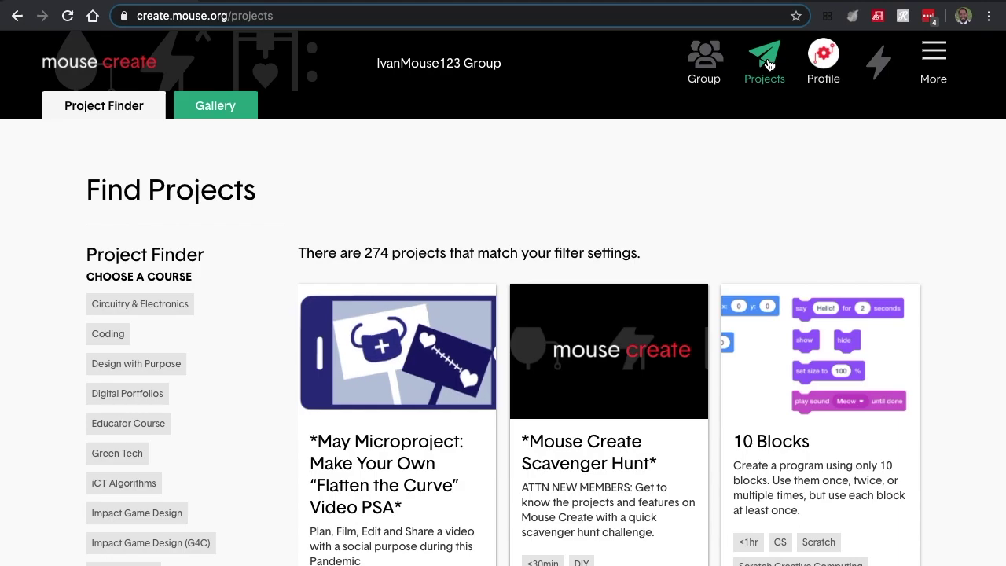
scroll(323, 216, "down", 3)
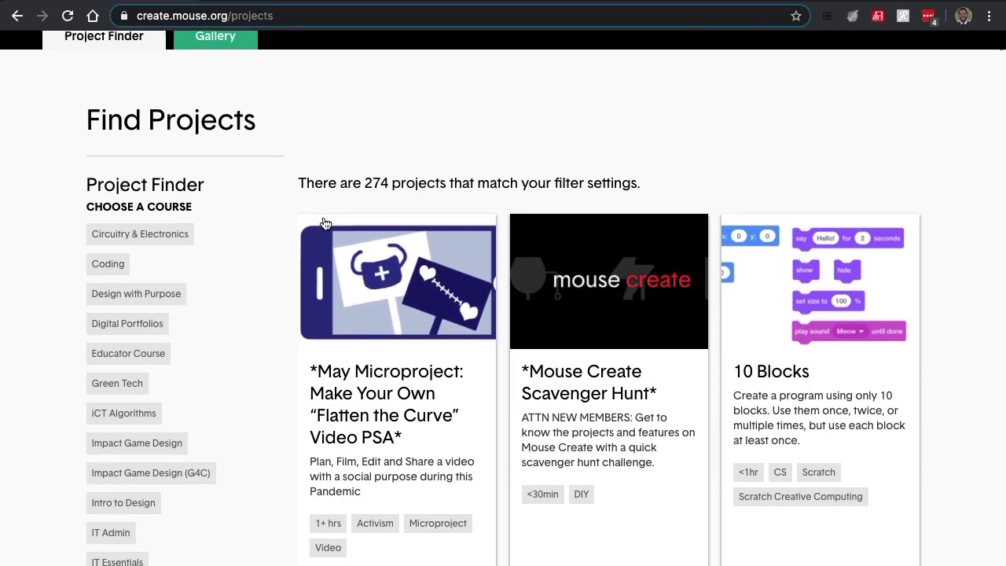
scroll(275, 201, "down", 1)
scroll(275, 201, "up", 2)
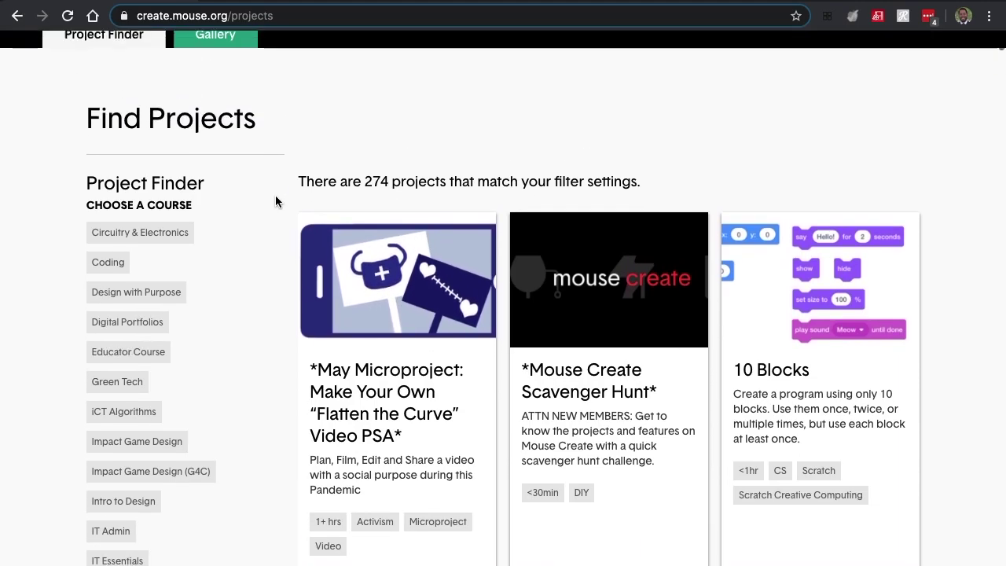
scroll(634, 173, "down", 5)
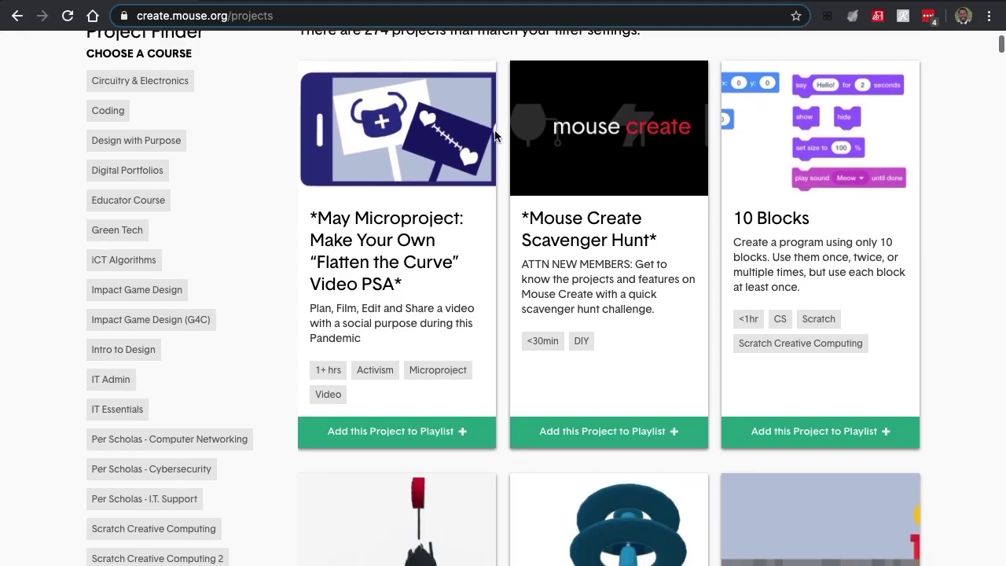
scroll(669, 472, "down", 3)
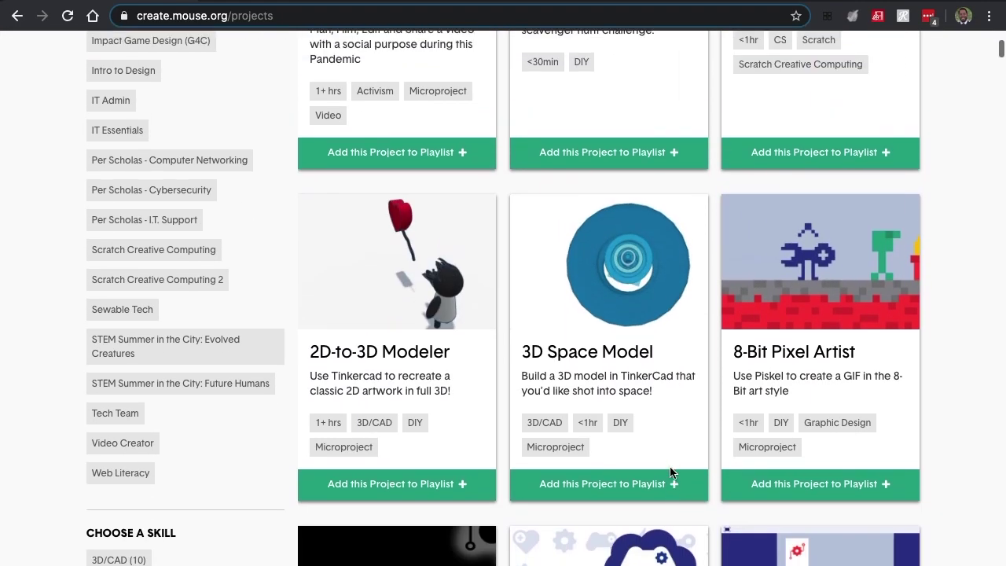
scroll(669, 471, "up", 6)
scroll(670, 469, "down", 1)
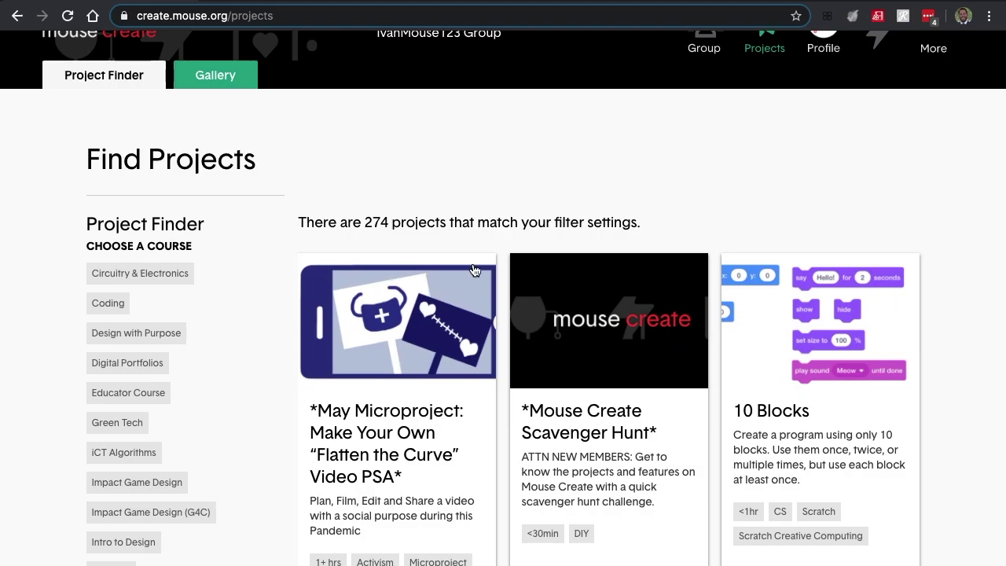
scroll(285, 222, "down", 2)
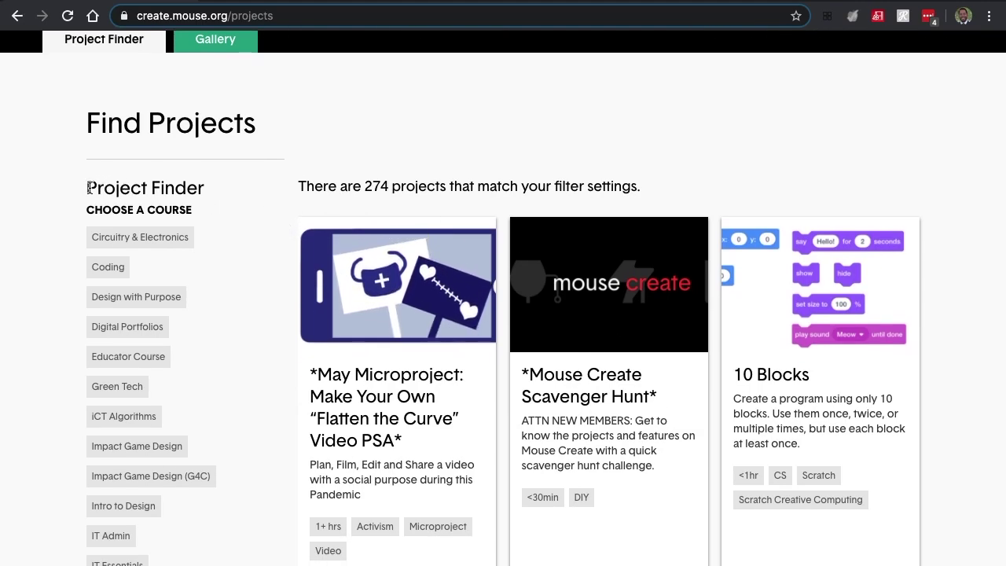
left_click_drag(87, 187, 205, 177)
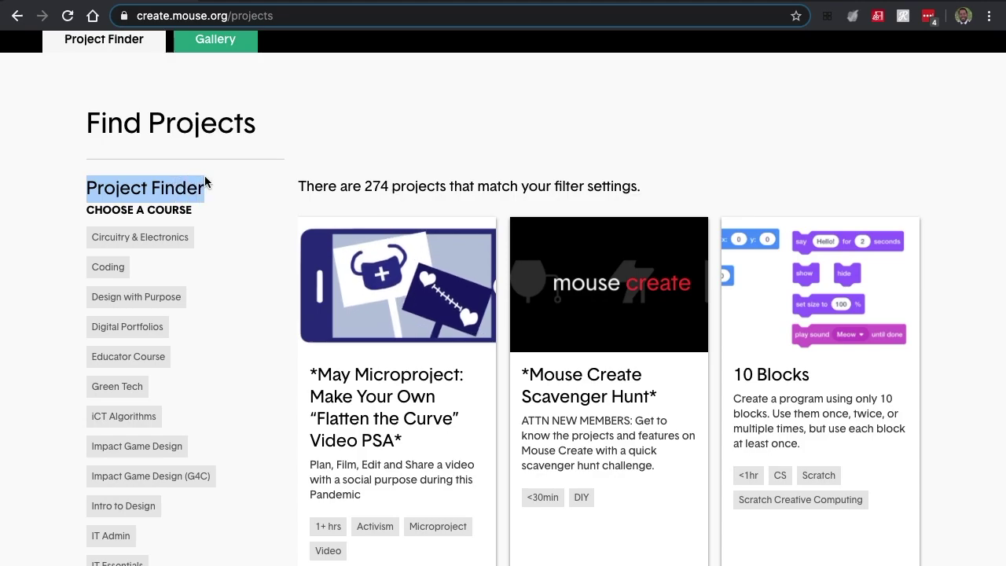
left_click(204, 177)
scroll(205, 180, "down", 3)
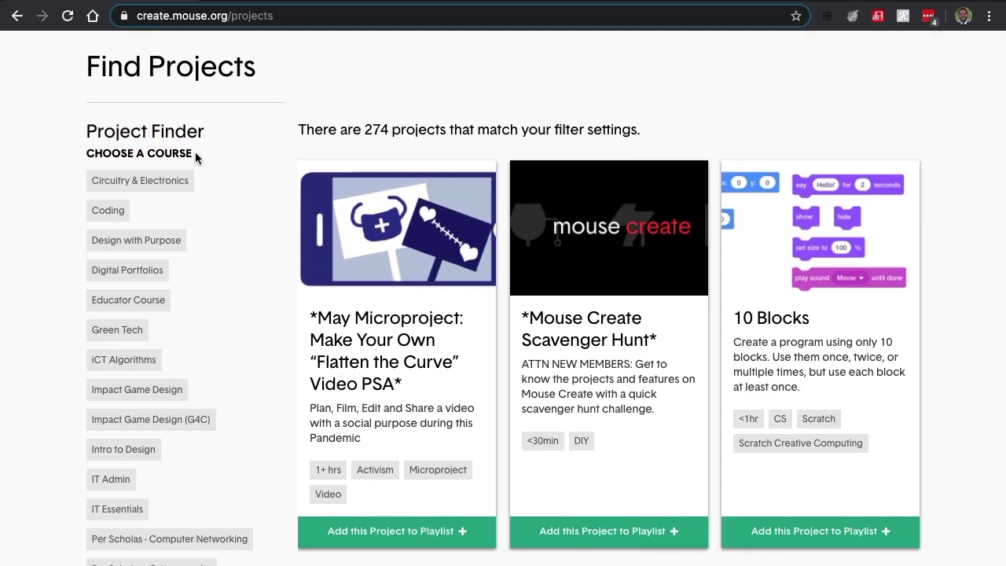
left_click_drag(193, 153, 97, 151)
left_click(249, 242)
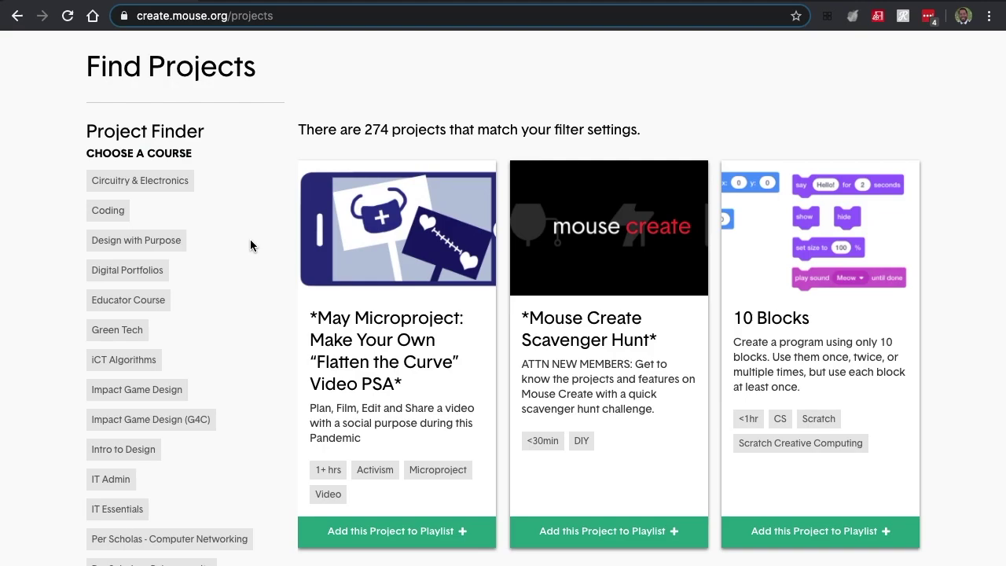
scroll(250, 242, "down", 8)
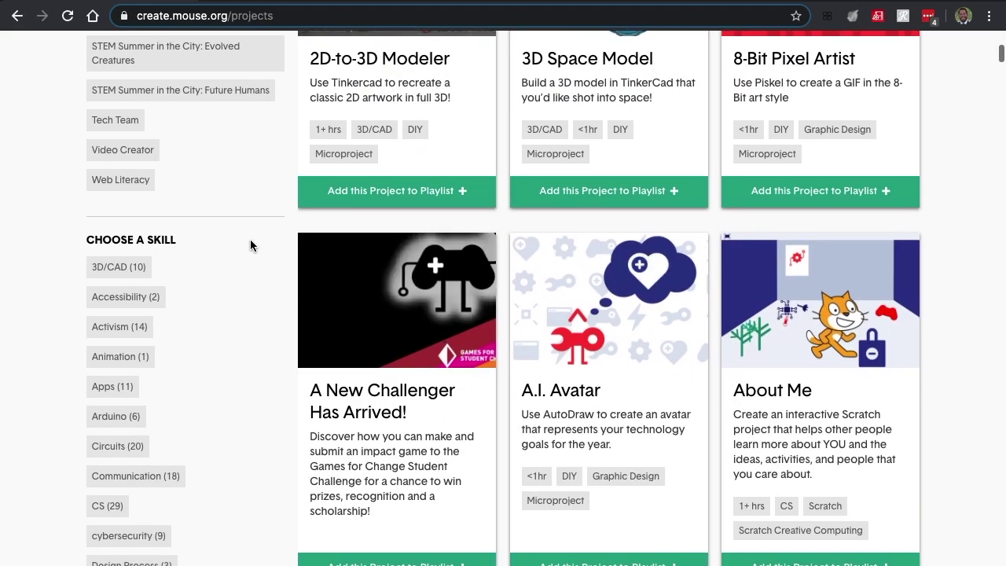
left_click_drag(206, 241, 89, 238)
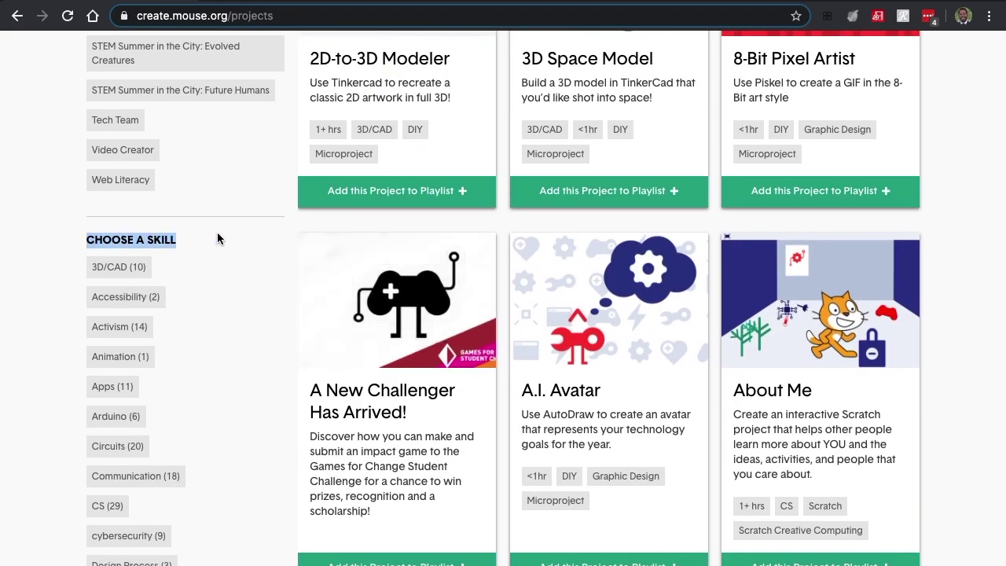
left_click(240, 252)
scroll(239, 251, "down", 5)
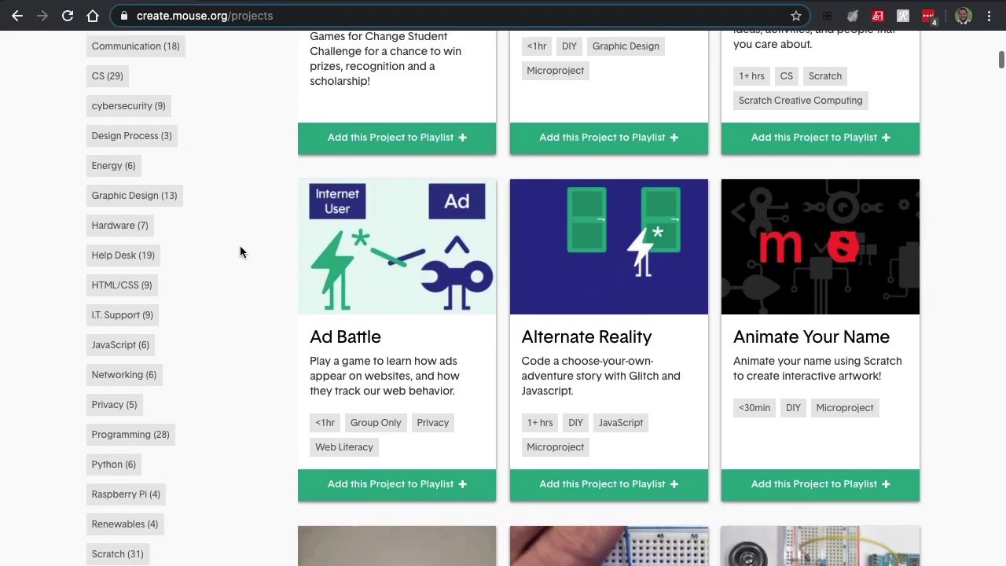
scroll(239, 252, "down", 7)
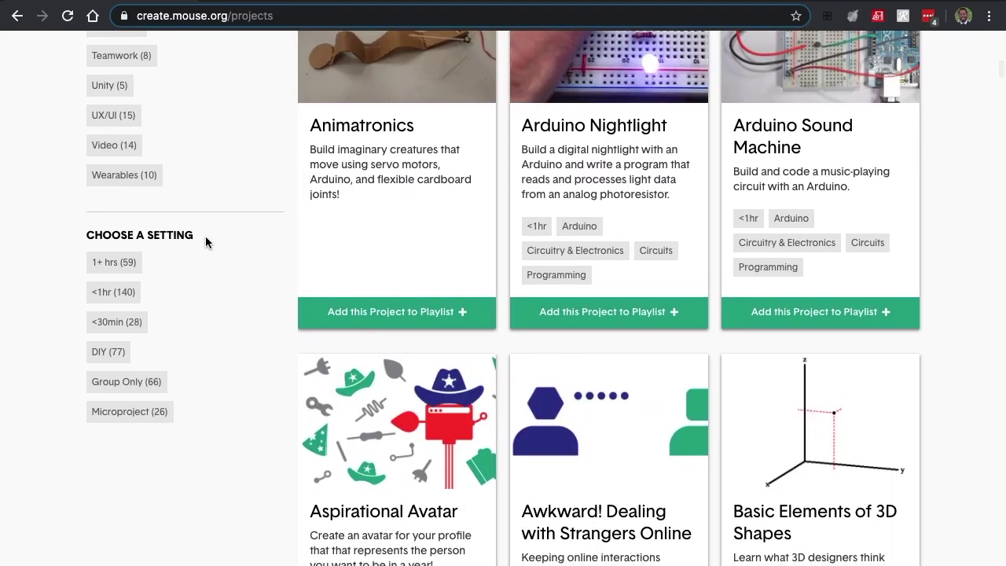
left_click_drag(205, 236, 88, 237)
left_click(206, 231)
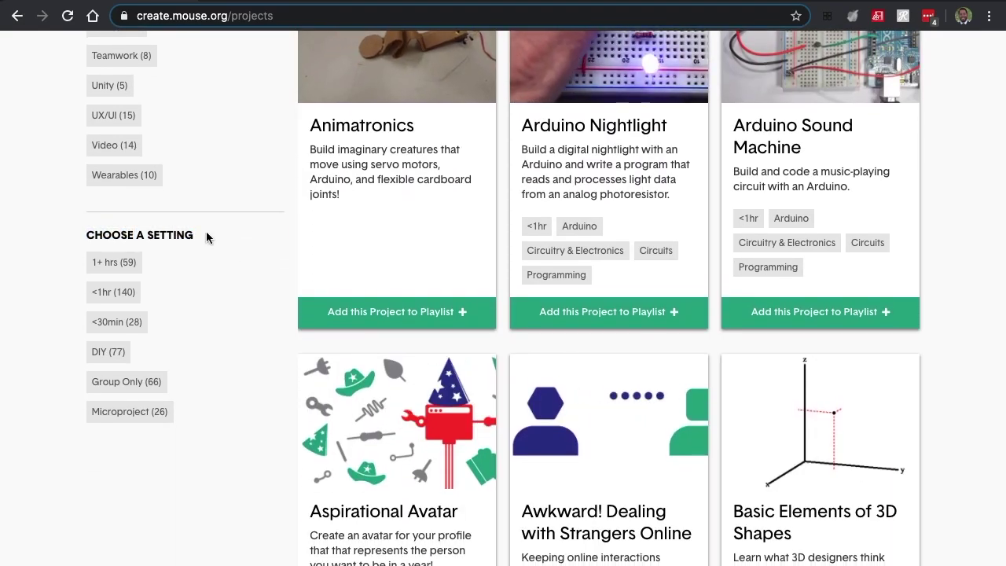
scroll(207, 236, "down", 1)
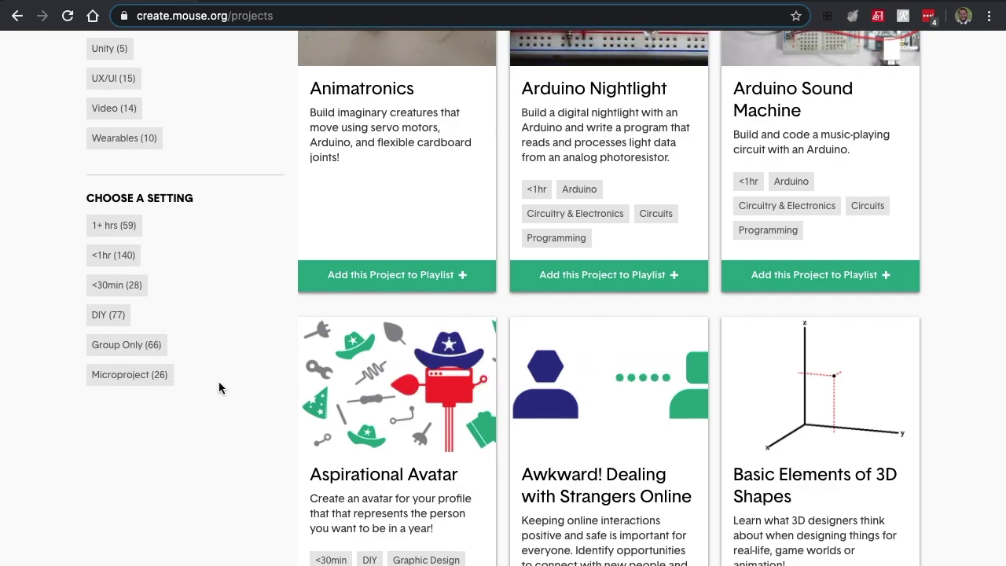
scroll(218, 387, "up", 13)
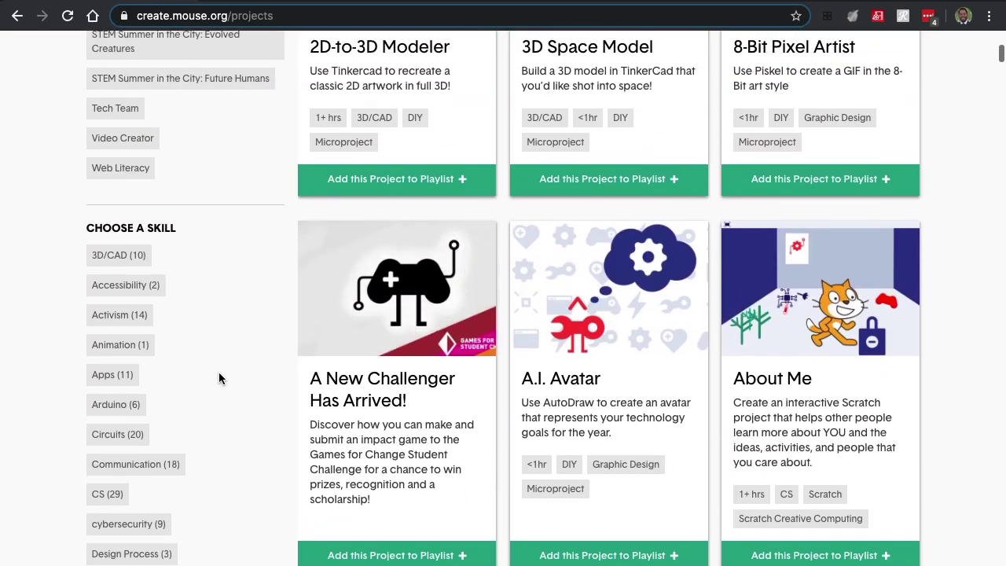
scroll(219, 379, "up", 8)
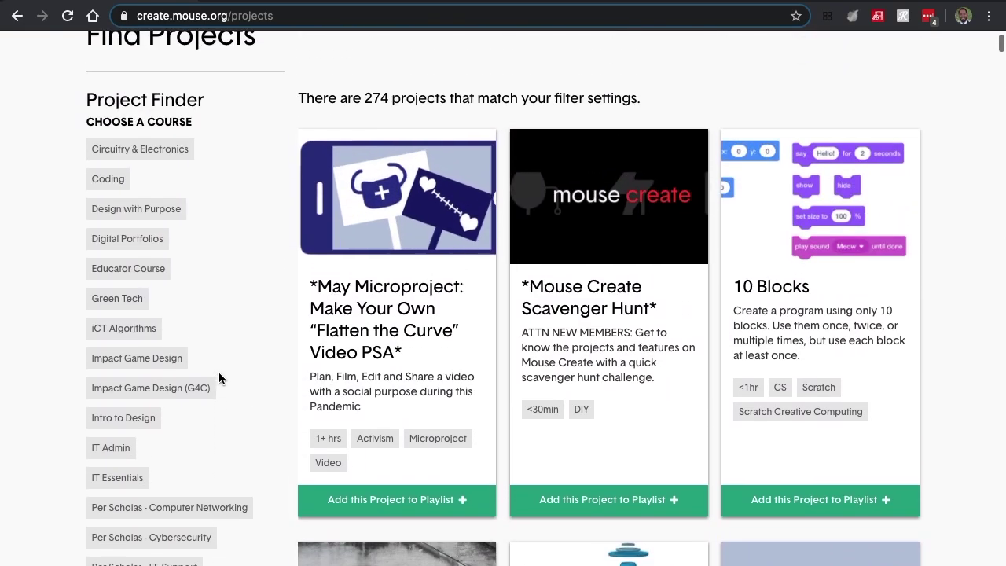
scroll(219, 379, "up", 2)
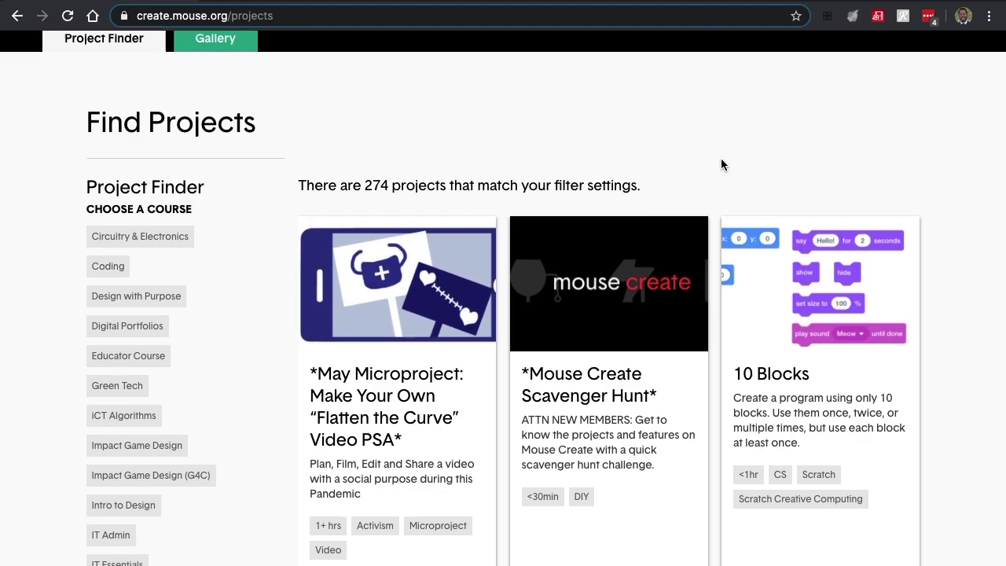
scroll(720, 160, "down", 5)
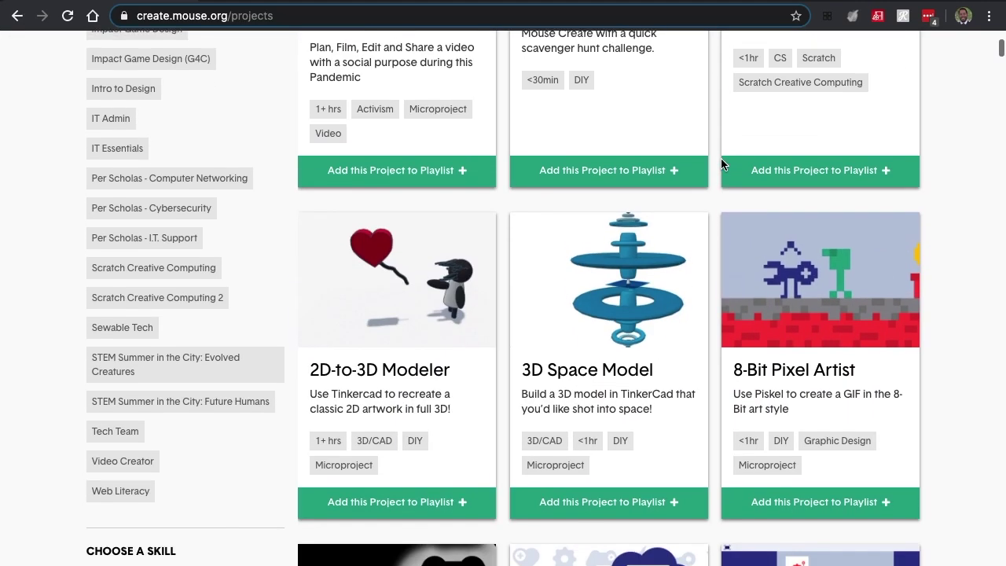
scroll(716, 393, "down", 3)
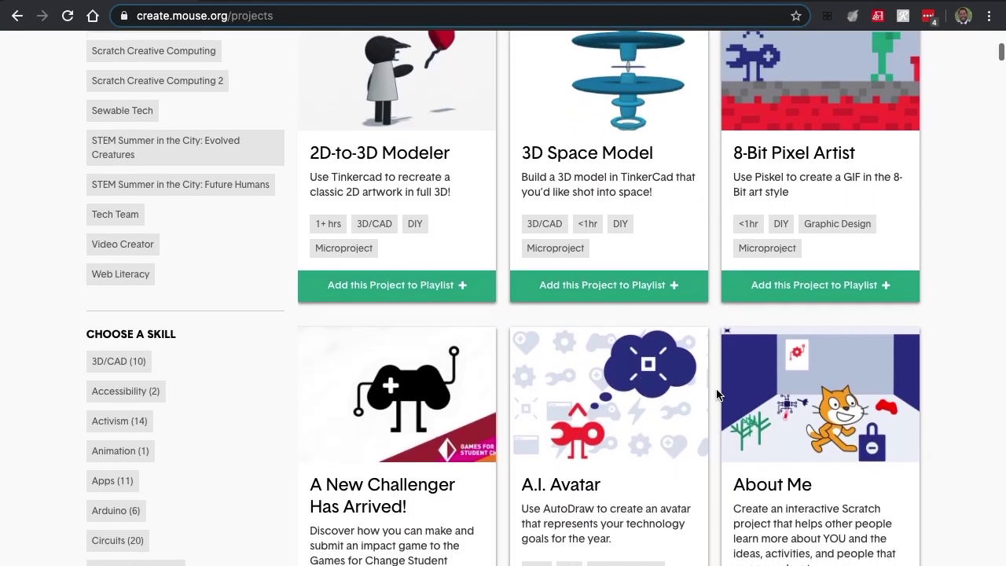
scroll(717, 392, "down", 4)
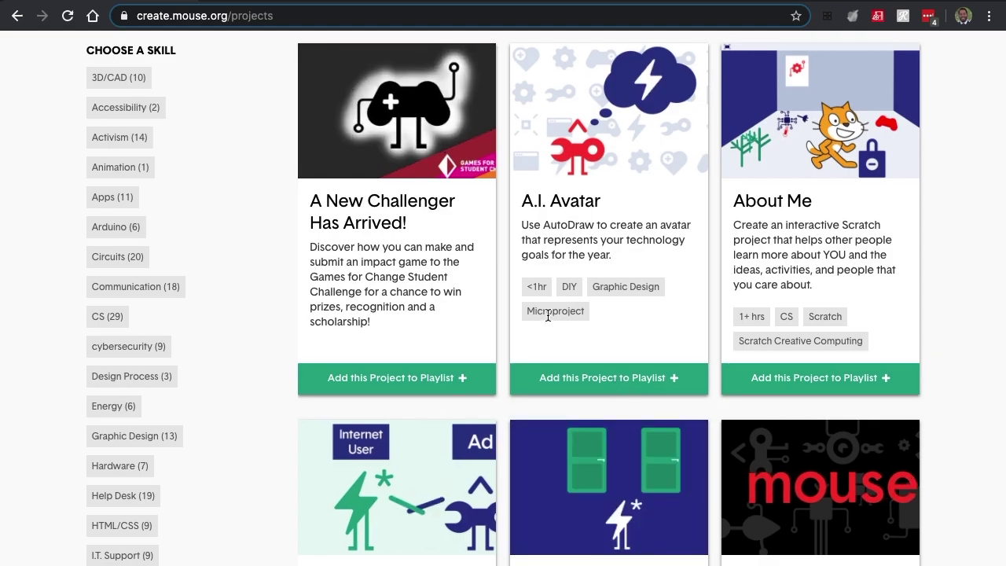
scroll(547, 316, "up", 5)
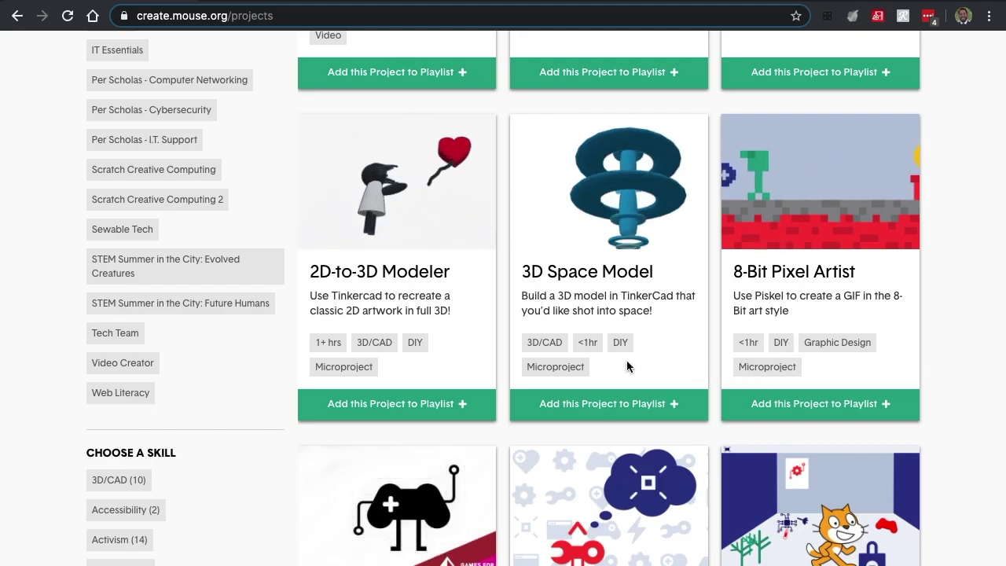
scroll(319, 289, "up", 1)
scroll(317, 293, "up", 2)
scroll(318, 293, "down", 5)
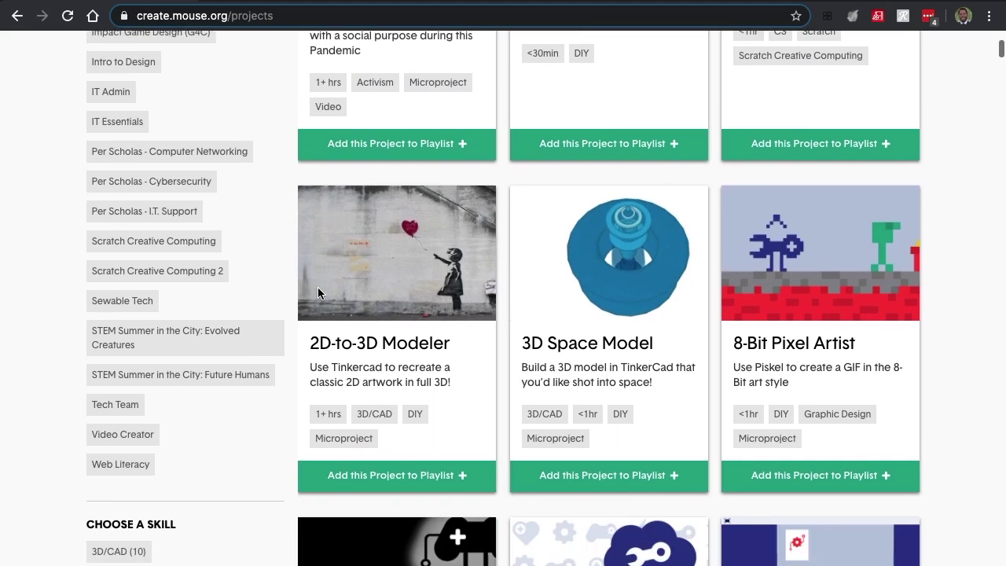
scroll(318, 293, "down", 3)
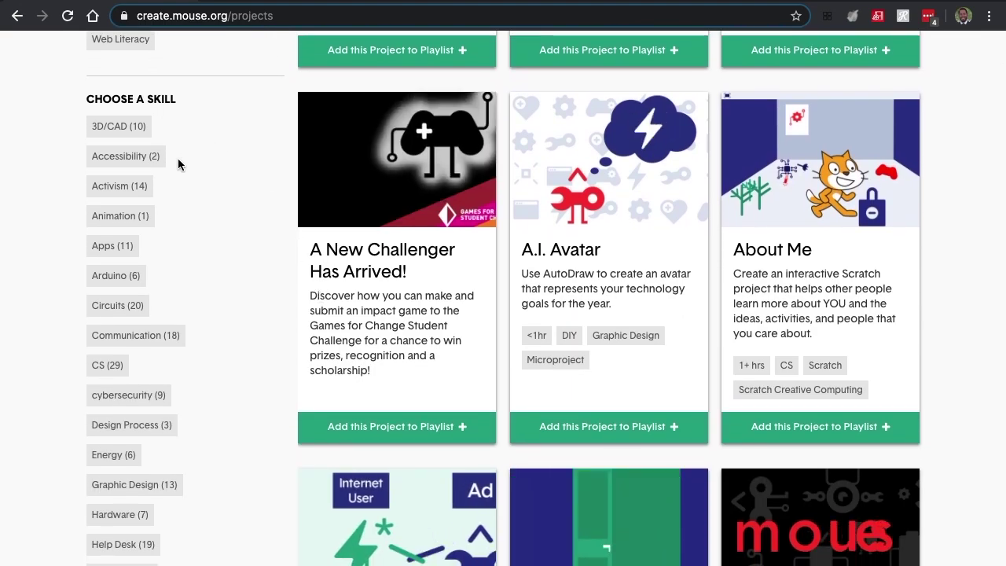
scroll(180, 161, "up", 1)
scroll(179, 163, "down", 1)
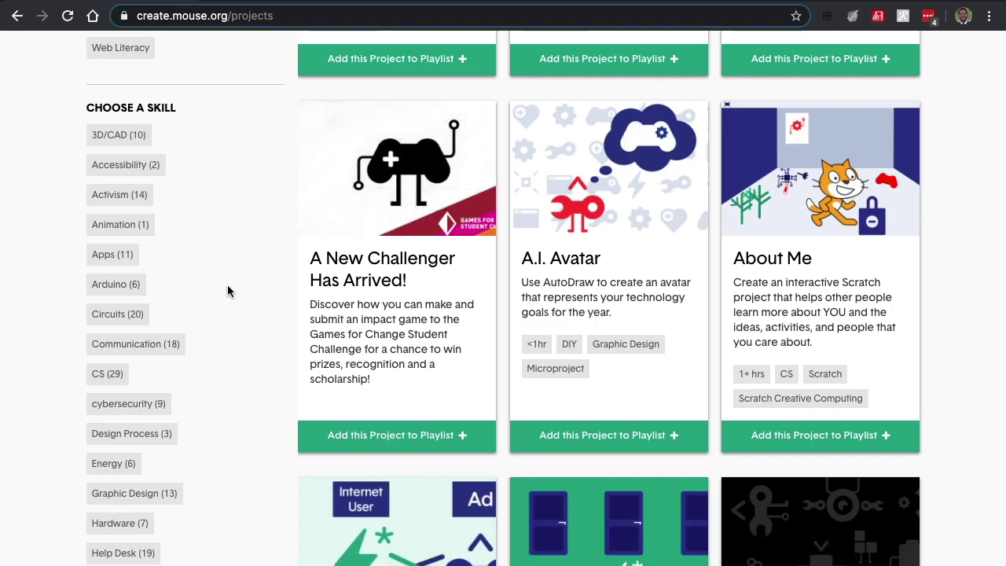
scroll(228, 291, "down", 1)
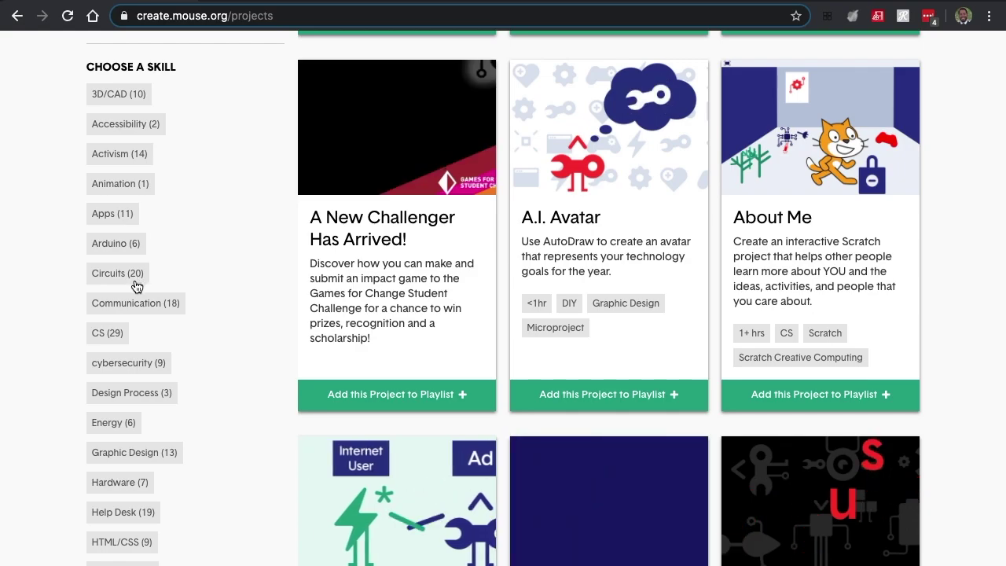
Filter the project catalogue to the Circuits skill, leaving 20 projects.
left_click(124, 281)
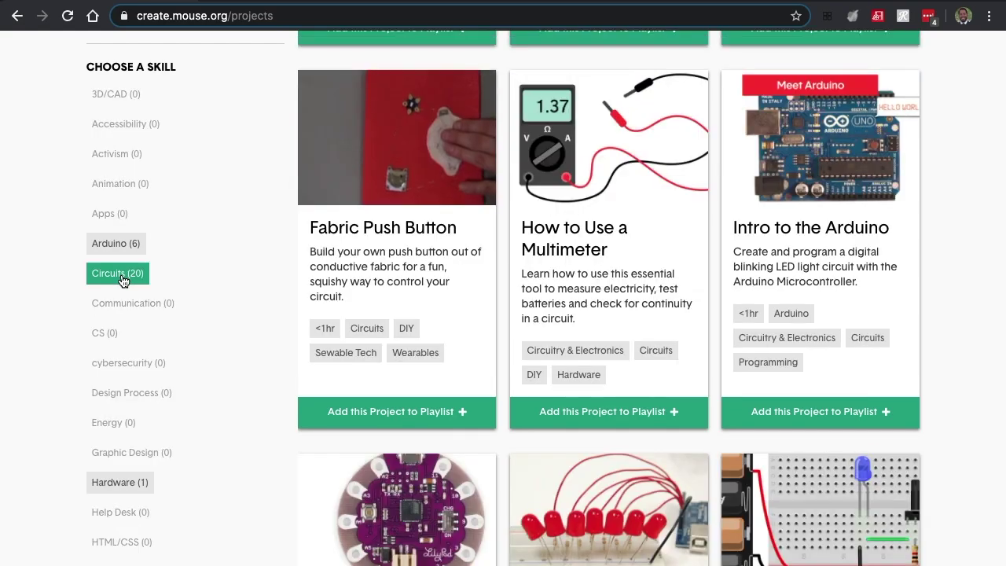
scroll(546, 343, "up", 10)
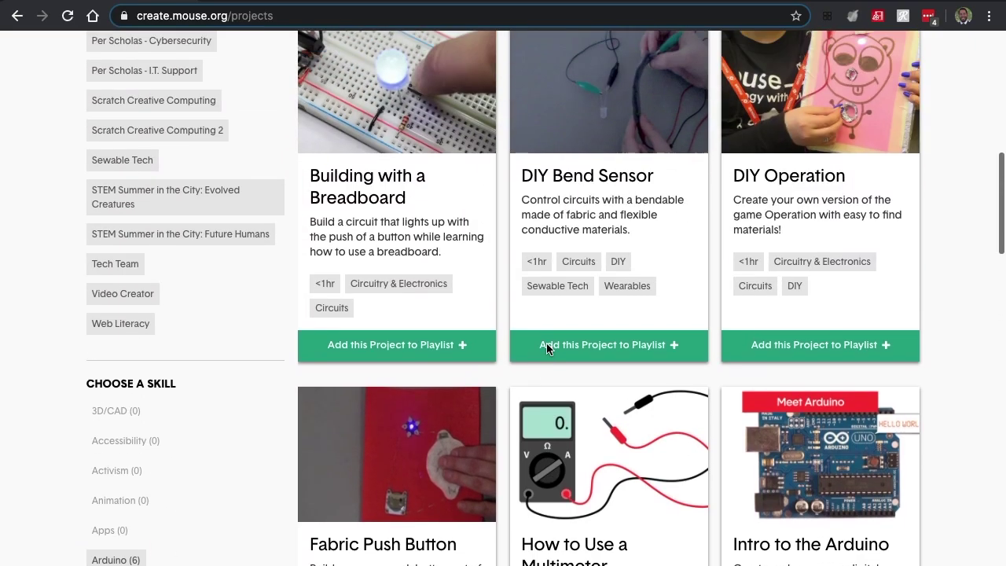
scroll(546, 344, "down", 3)
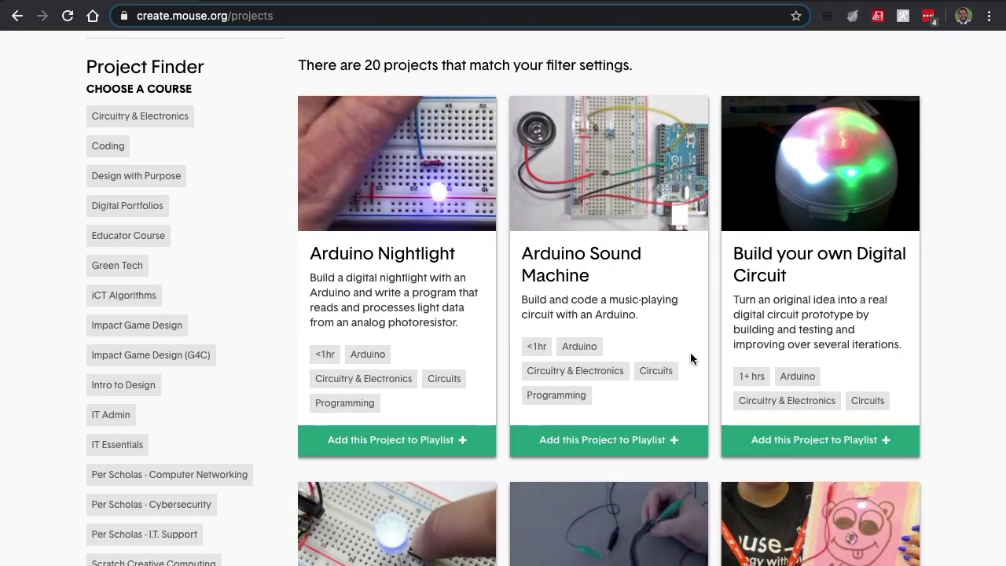
scroll(690, 352, "down", 2)
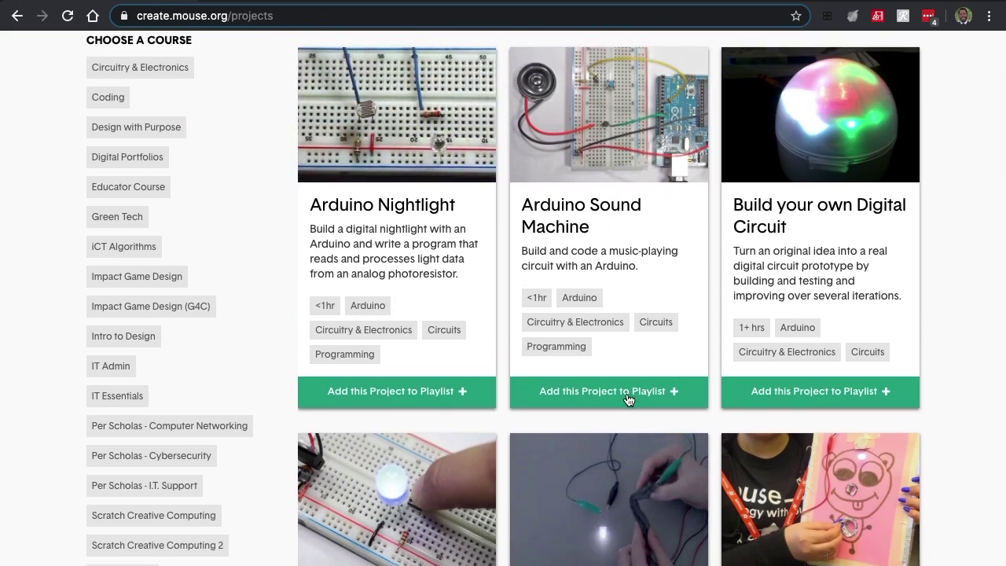
Add Arduino Sound Machine to the current group's playlist.
left_click(627, 399)
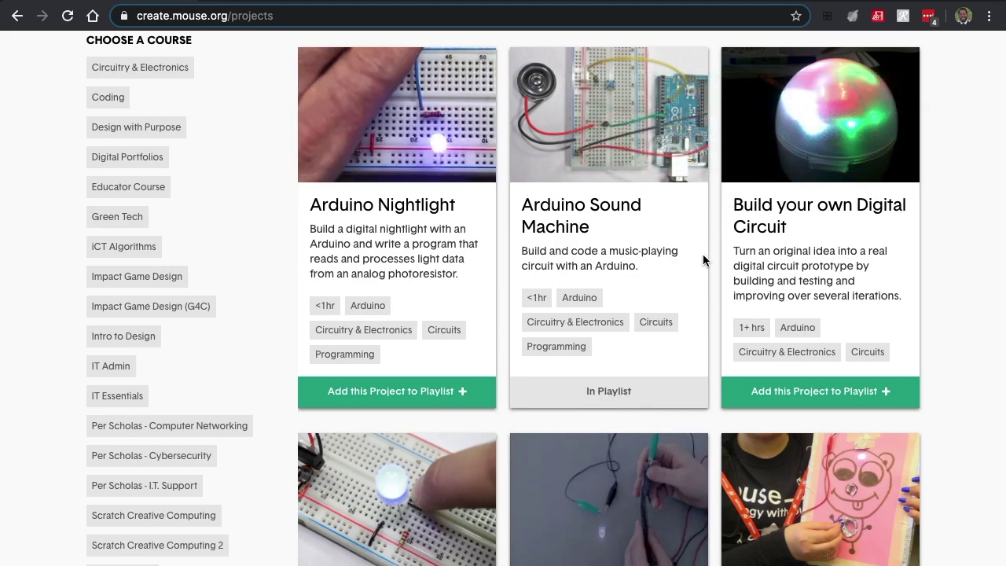
scroll(703, 260, "up", 1)
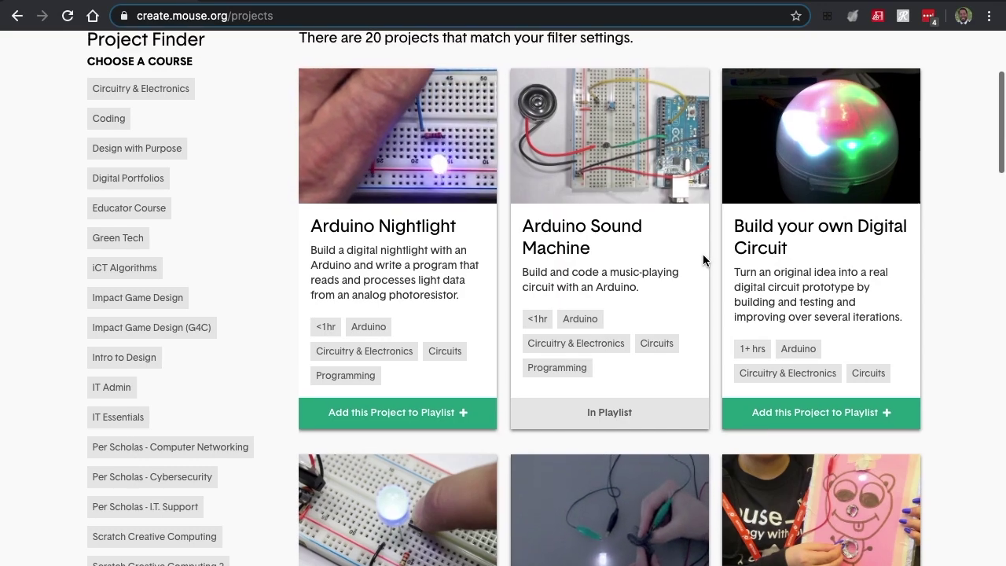
scroll(703, 260, "up", 3)
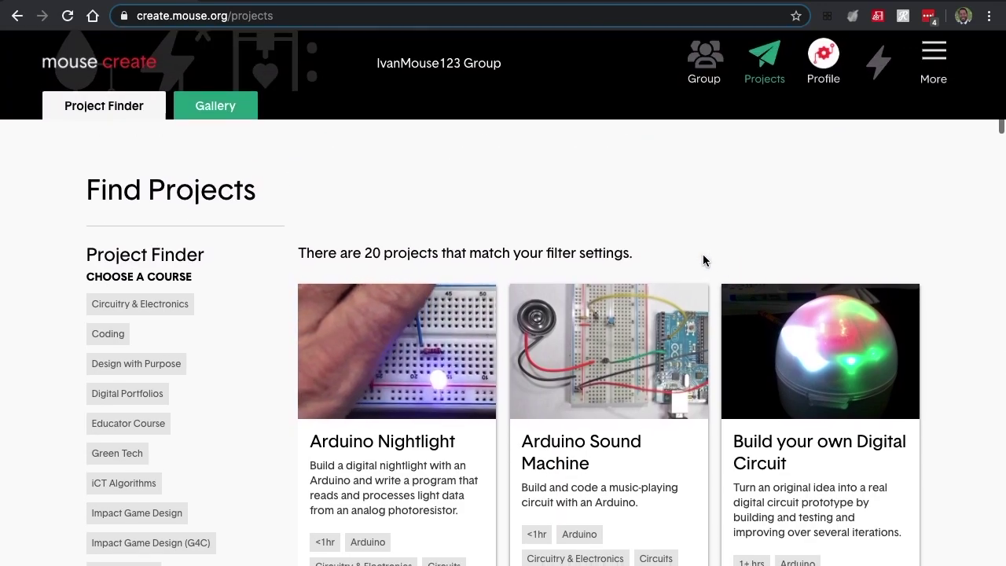
Go to the group page and look through its playlist for Arduino Sound Machine.
left_click(705, 57)
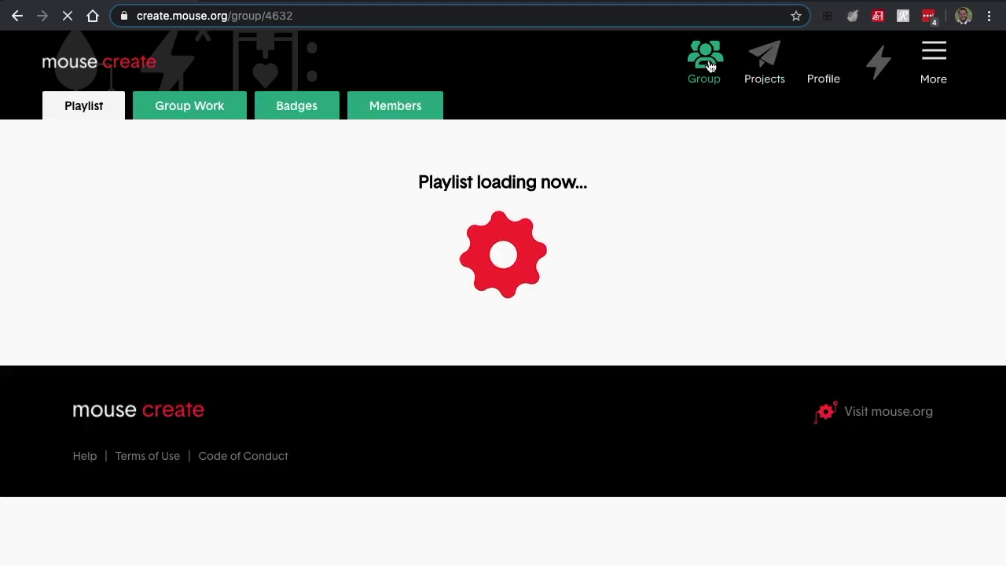
scroll(527, 344, "down", 2)
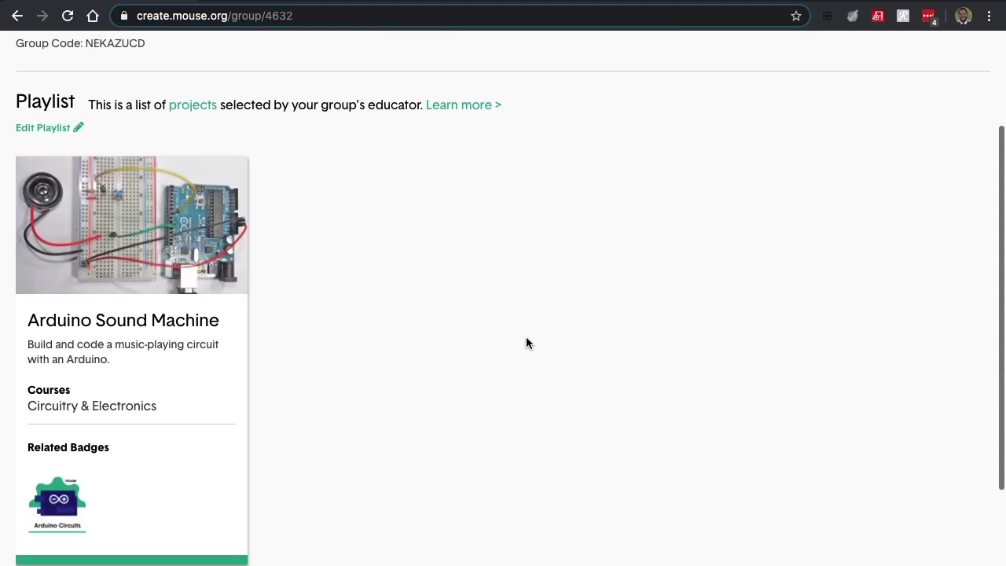
scroll(281, 391, "down", 1)
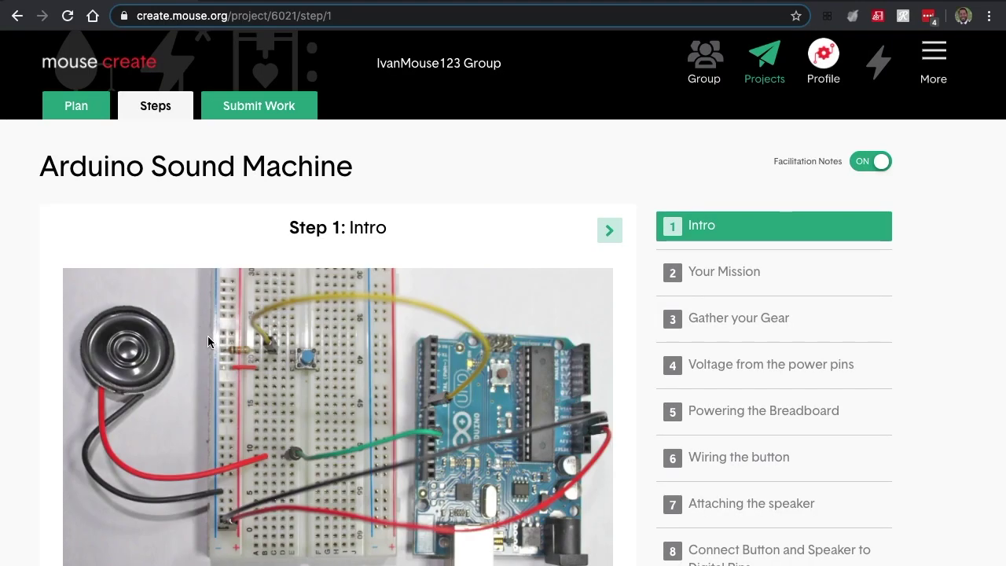
scroll(628, 304, "down", 1)
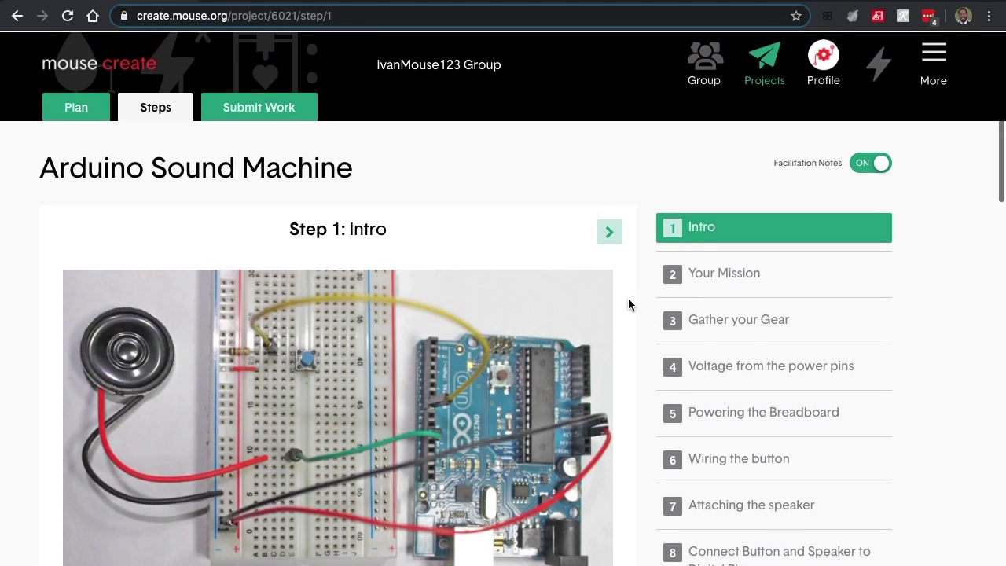
scroll(629, 304, "up", 1)
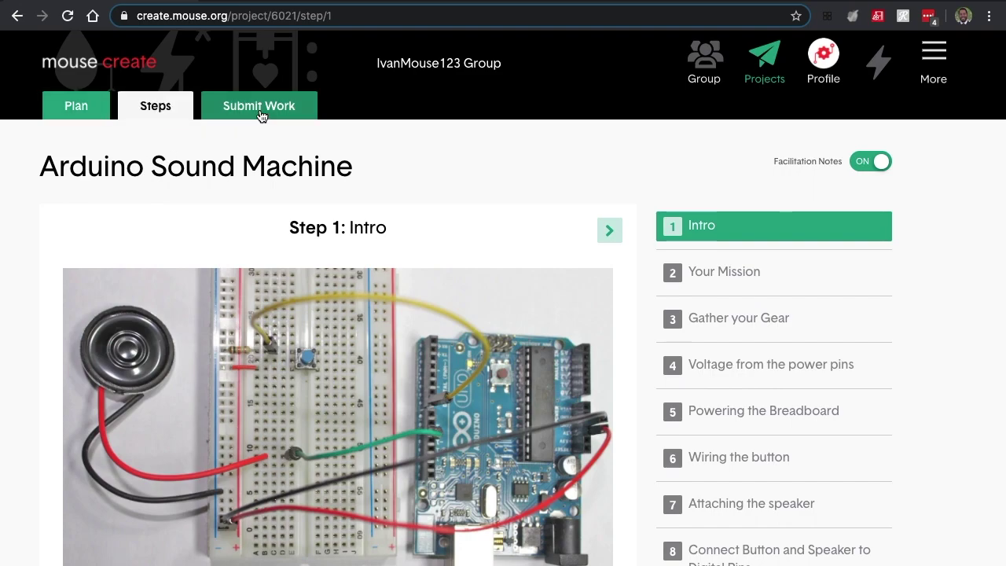
scroll(267, 171, "down", 1)
scroll(267, 170, "up", 1)
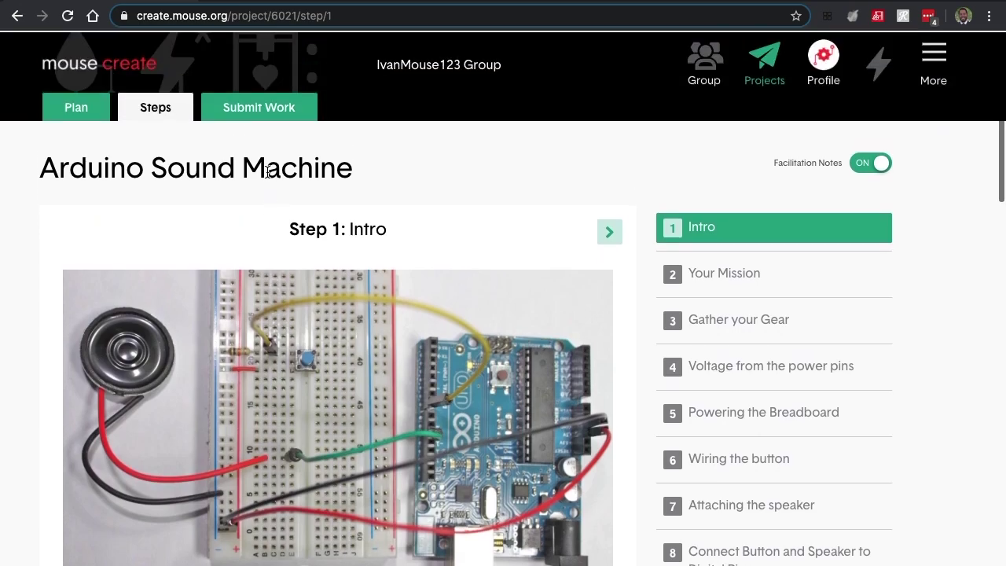
left_click(79, 117)
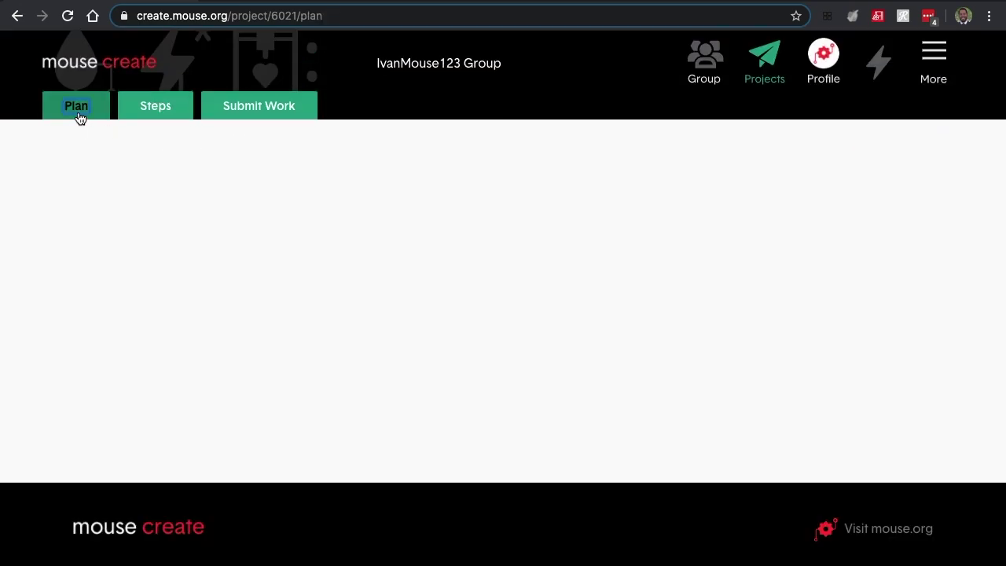
scroll(648, 374, "down", 1)
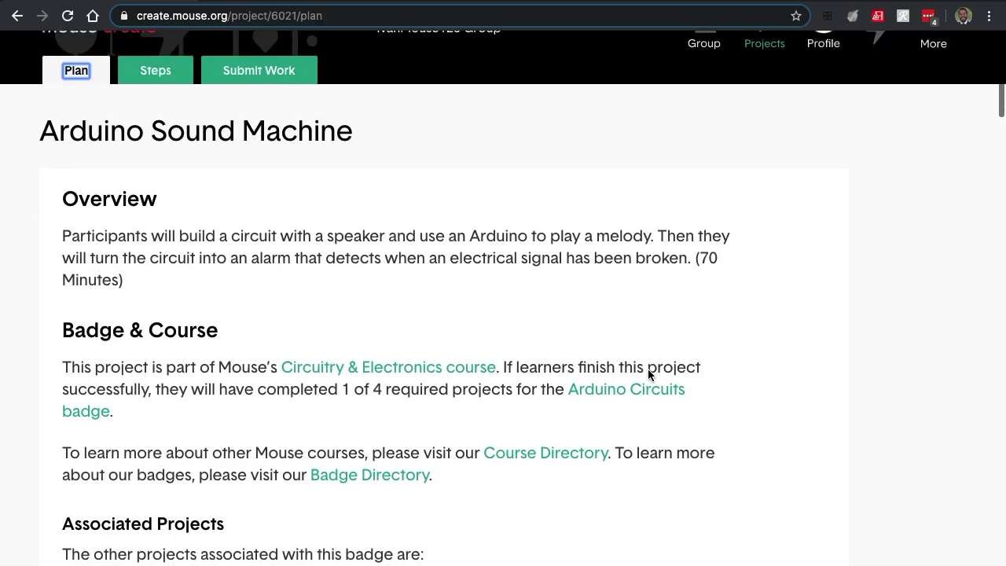
mouse_move(464, 263)
left_mouse_down()
mouse_move(460, 196)
mouse_move(466, 262)
left_mouse_up()
scroll(467, 258, "down", 2)
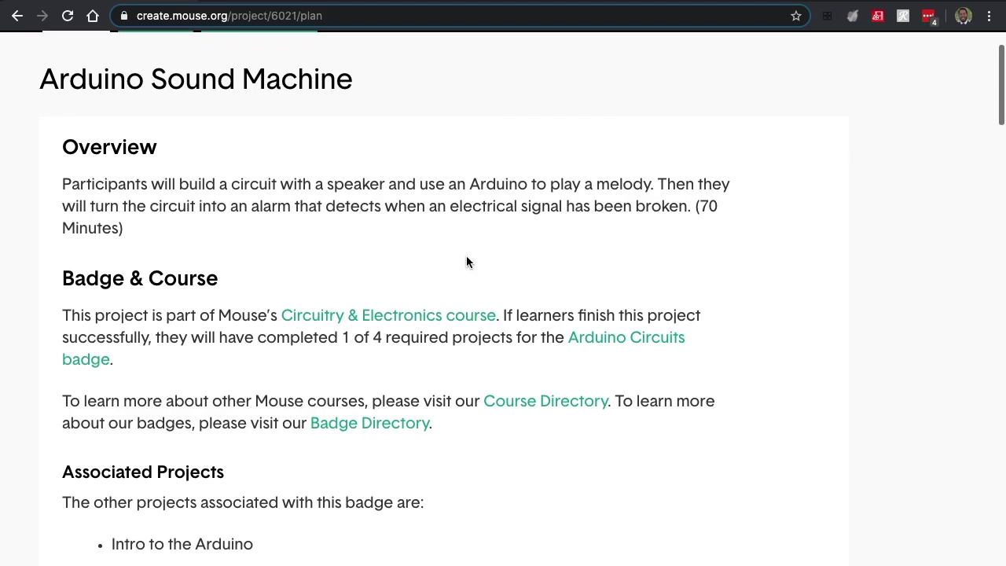
scroll(466, 262, "down", 2)
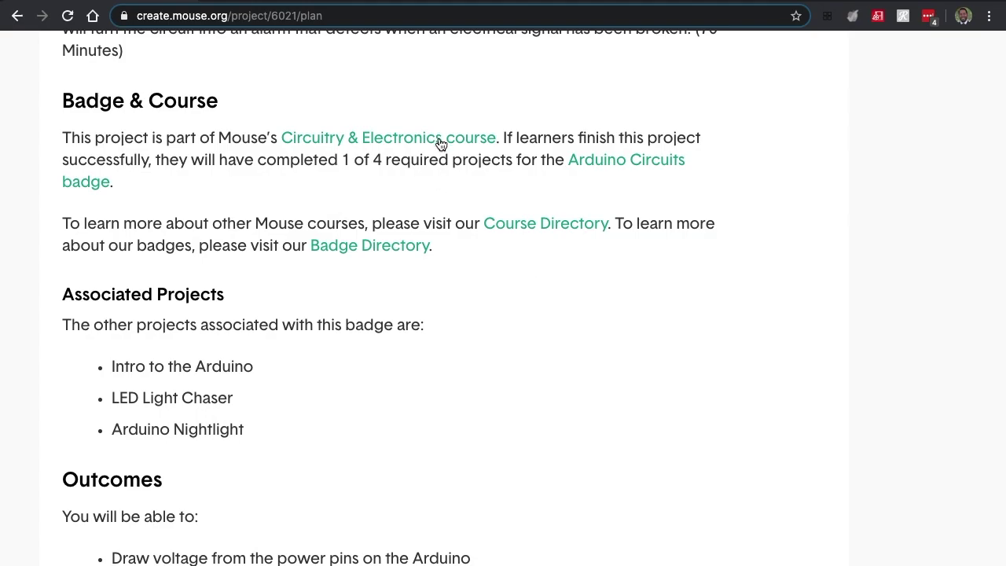
scroll(484, 258, "down", 1)
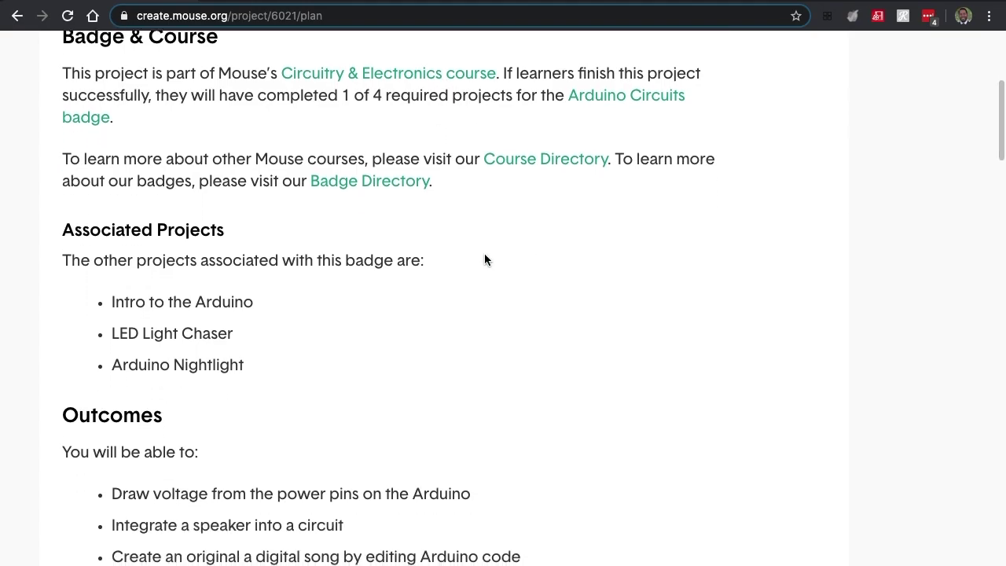
scroll(484, 260, "down", 3)
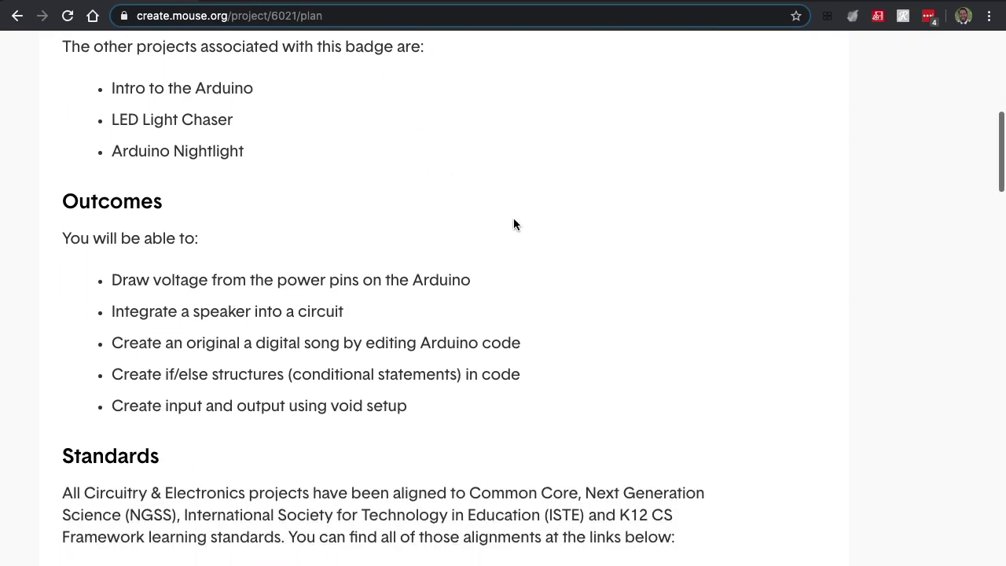
scroll(513, 224, "down", 4)
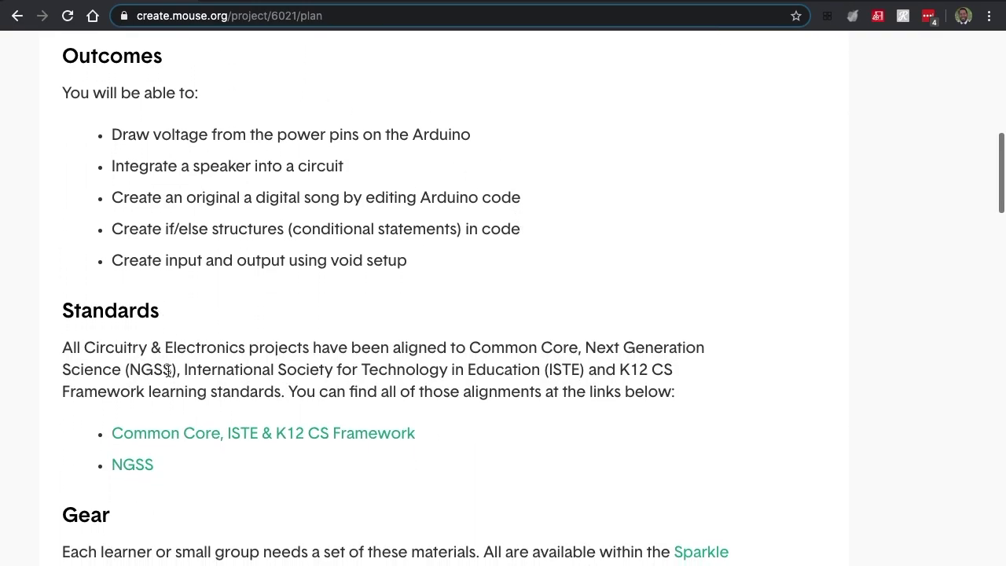
scroll(473, 405, "down", 3)
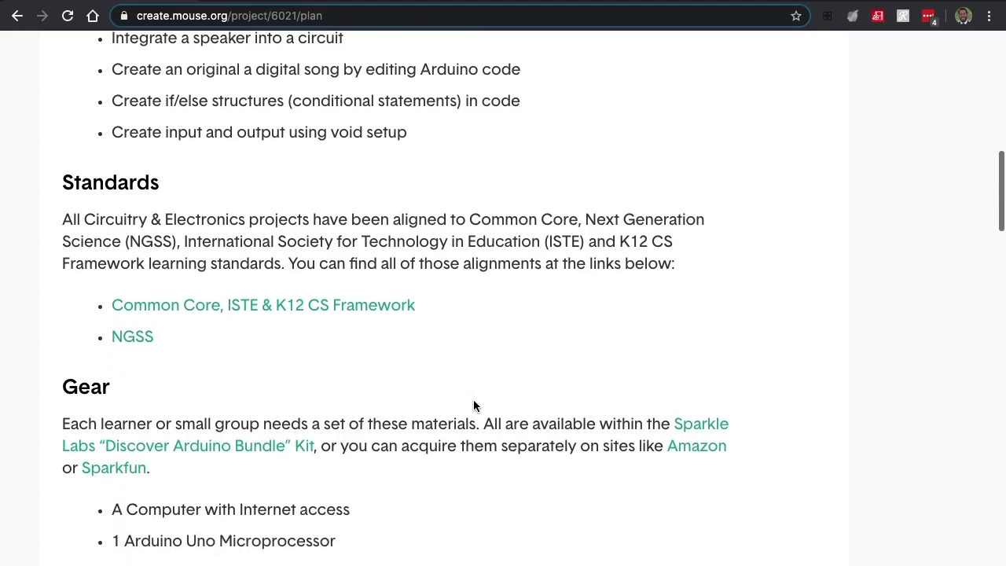
scroll(473, 401, "down", 8)
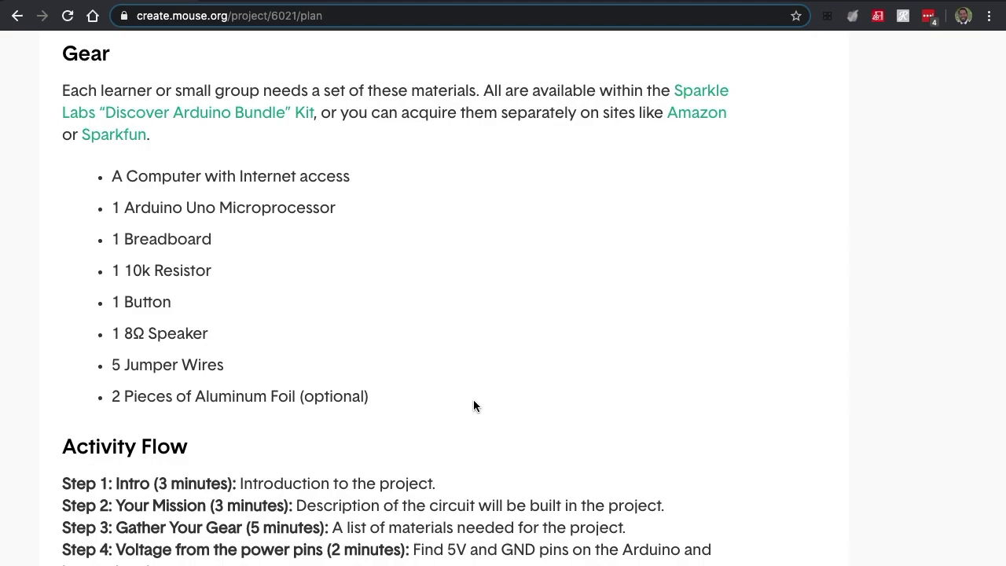
scroll(472, 405, "down", 8)
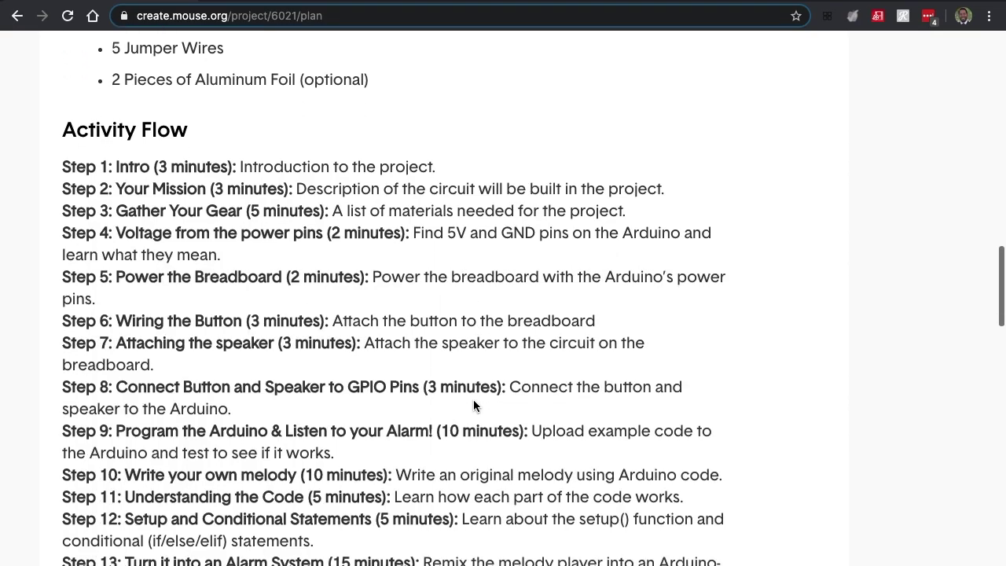
scroll(473, 405, "down", 2)
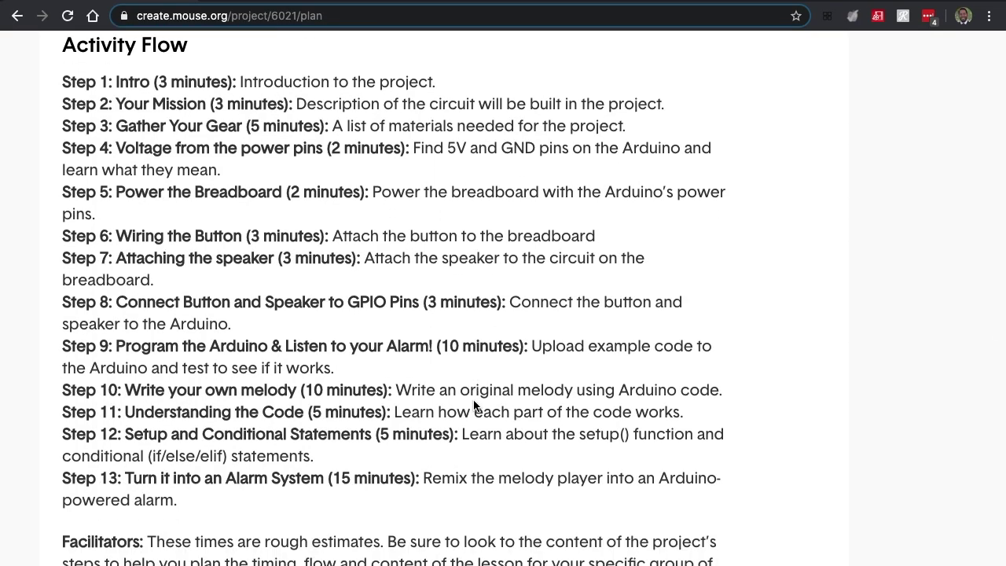
scroll(473, 405, "down", 2)
scroll(473, 405, "up", 2)
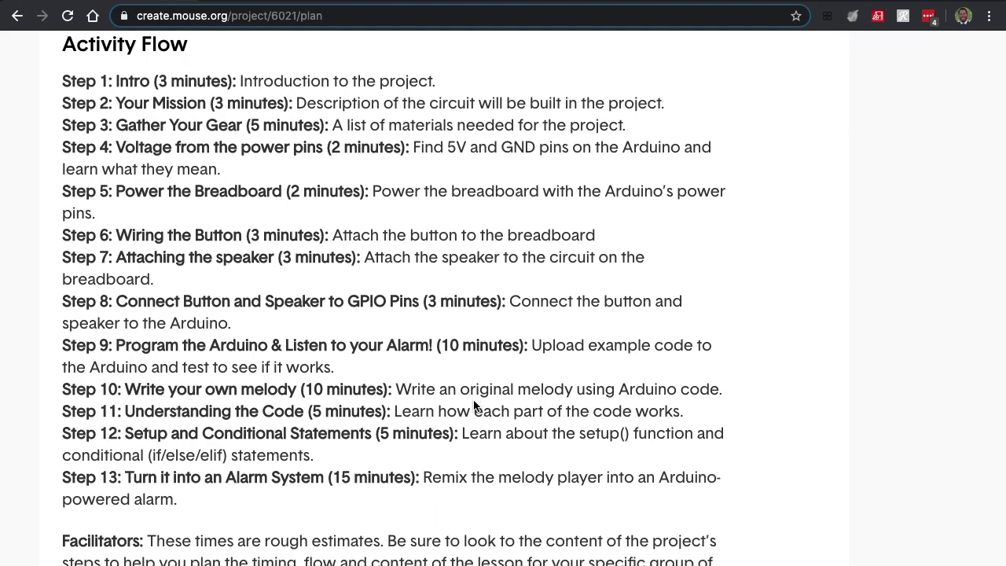
scroll(355, 314, "down", 5)
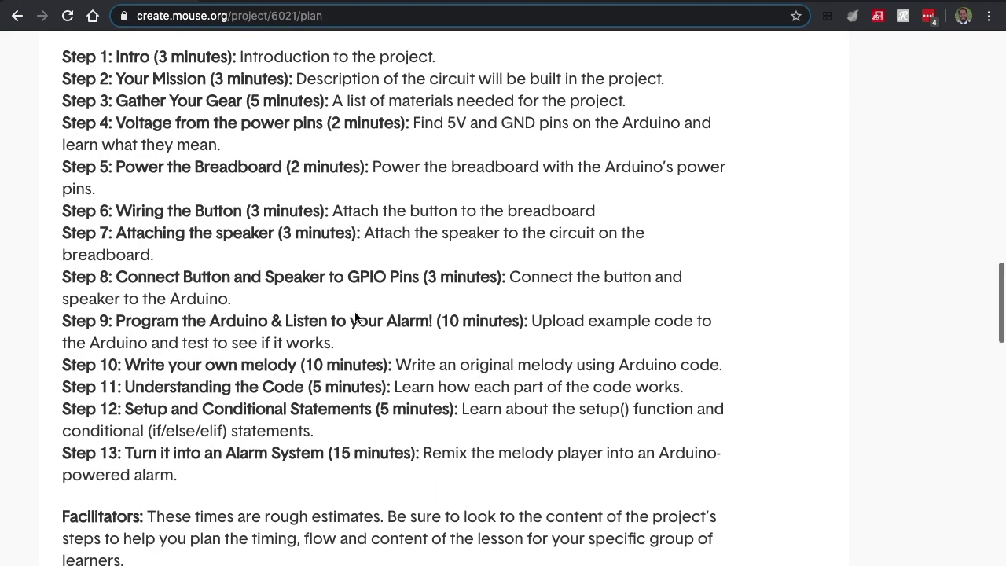
scroll(354, 314, "down", 3)
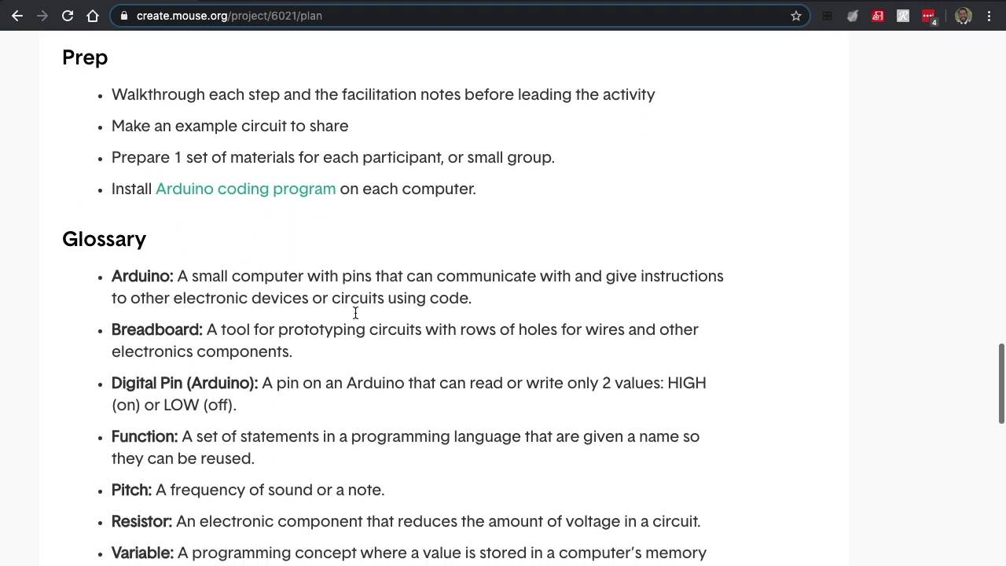
scroll(355, 315, "down", 2)
scroll(354, 314, "down", 8)
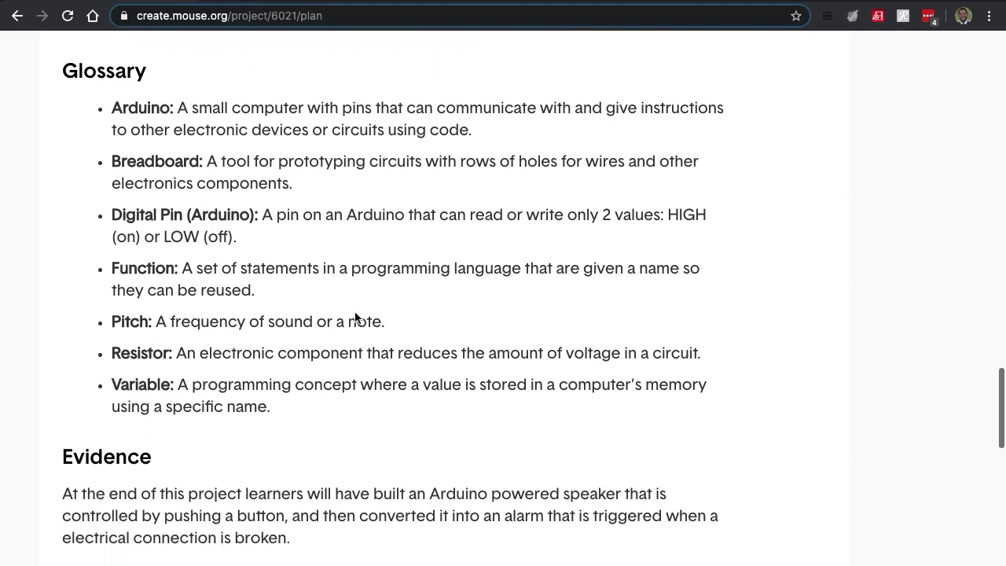
scroll(354, 317, "down", 3)
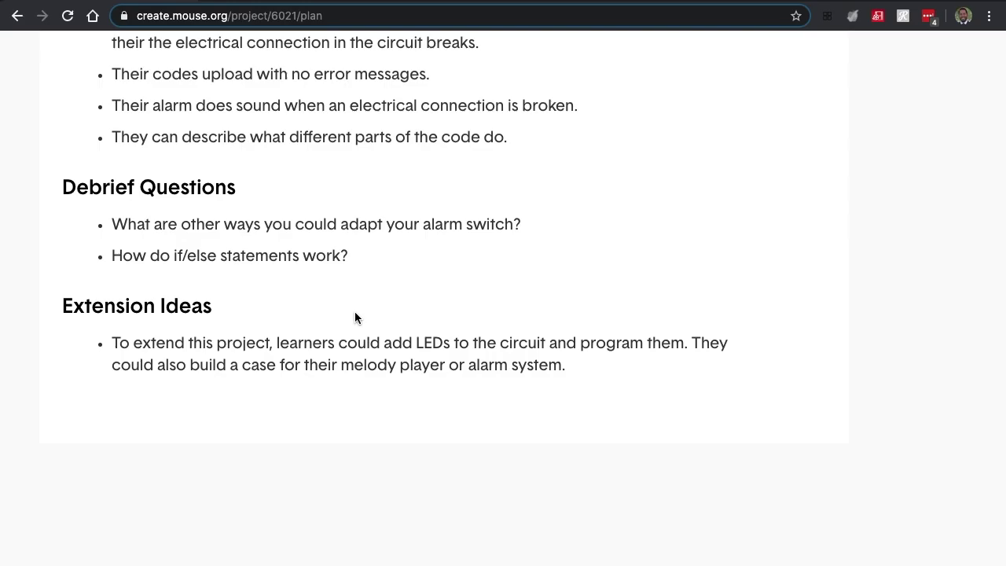
scroll(354, 318, "up", 15)
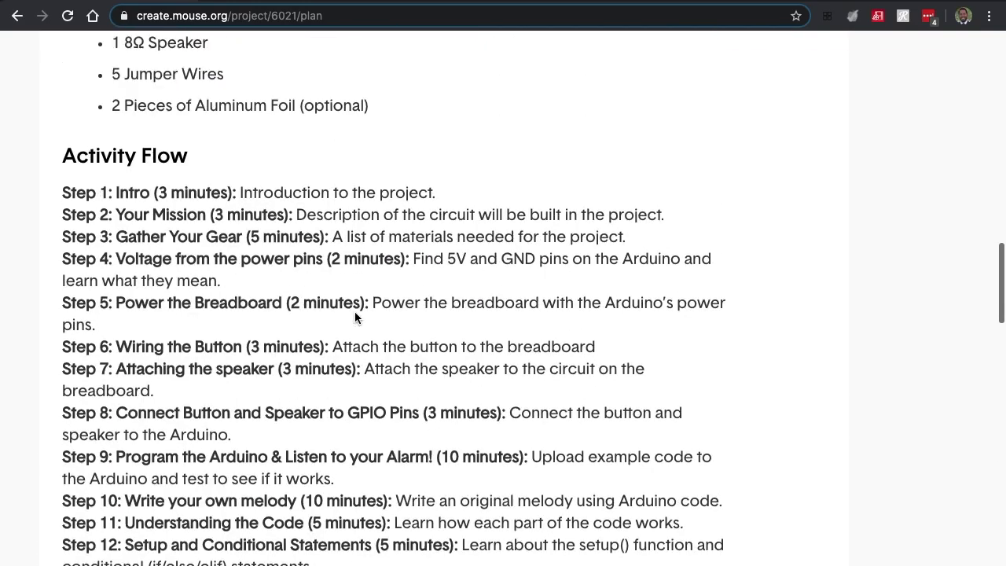
scroll(354, 316, "up", 10)
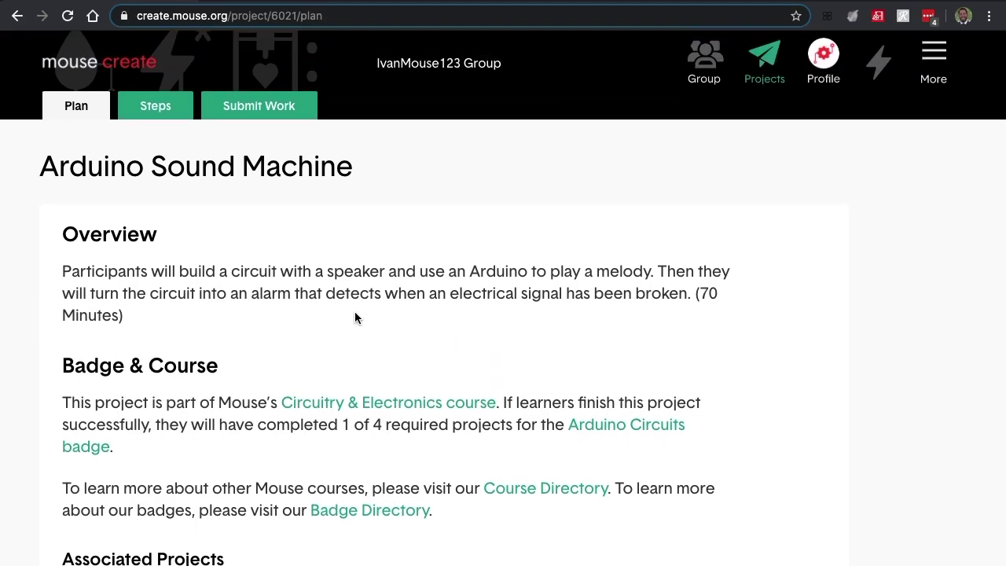
Open the project's Steps and read step 6, Wiring the button.
left_click(159, 117)
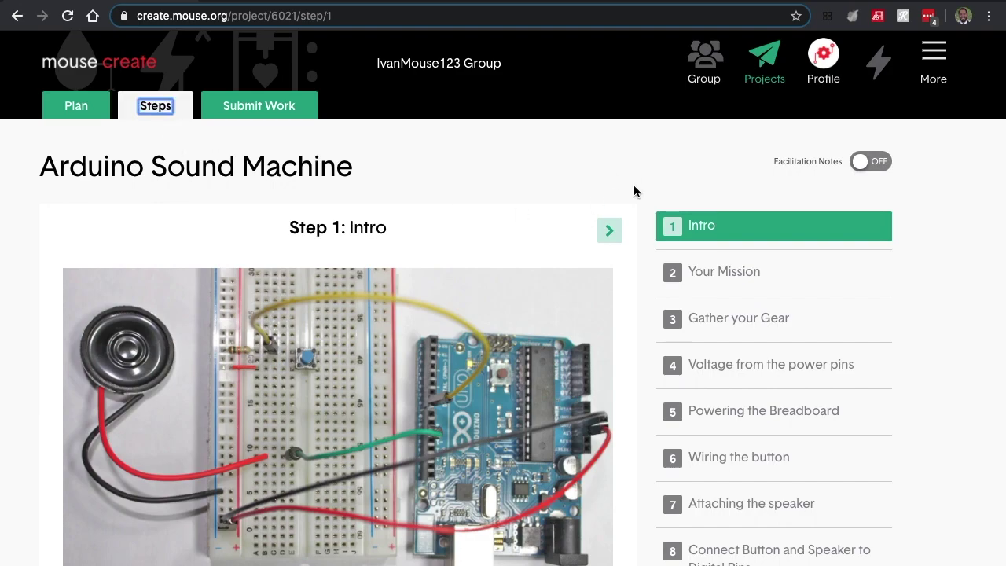
scroll(632, 188, "down", 3)
scroll(634, 191, "up", 2)
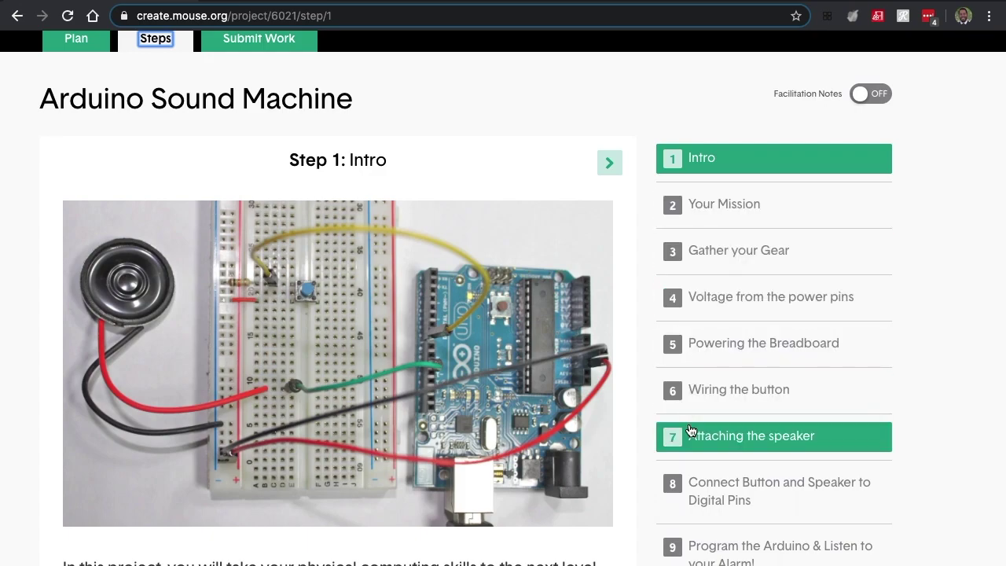
left_click(772, 402)
scroll(771, 401, "down", 5)
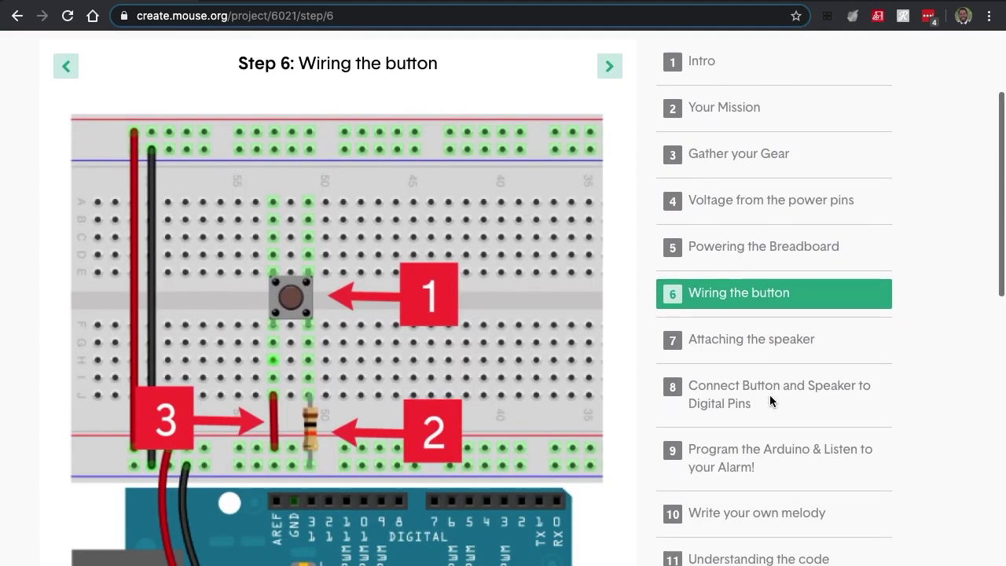
scroll(770, 401, "up", 3)
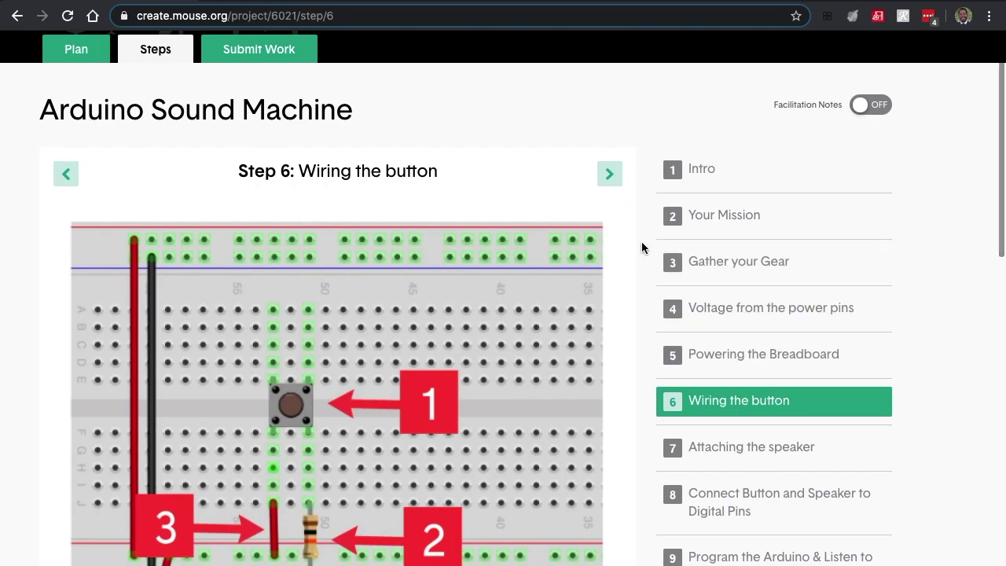
scroll(630, 239, "down", 1)
scroll(630, 239, "down", 1)
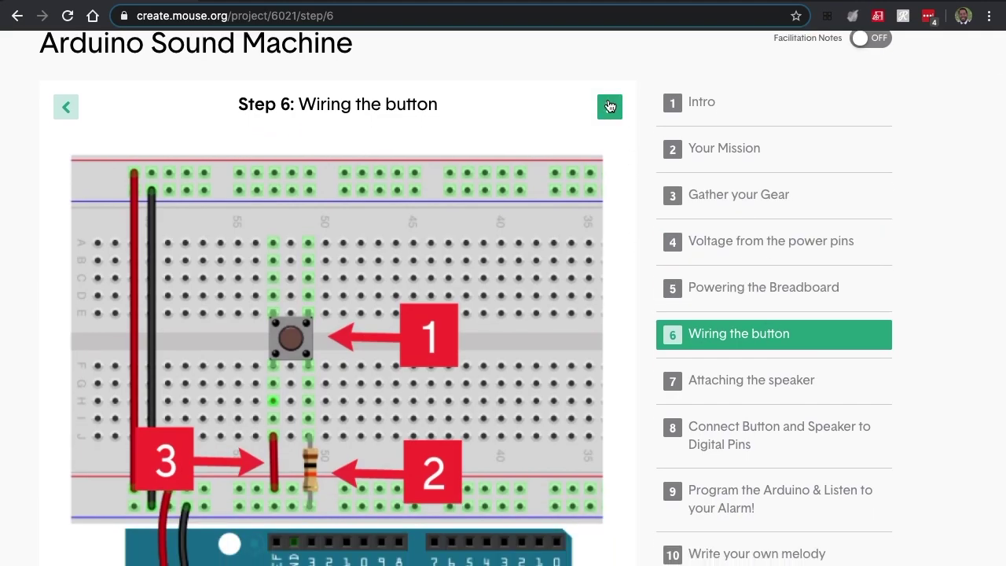
scroll(624, 212, "down", 3)
scroll(624, 213, "up", 3)
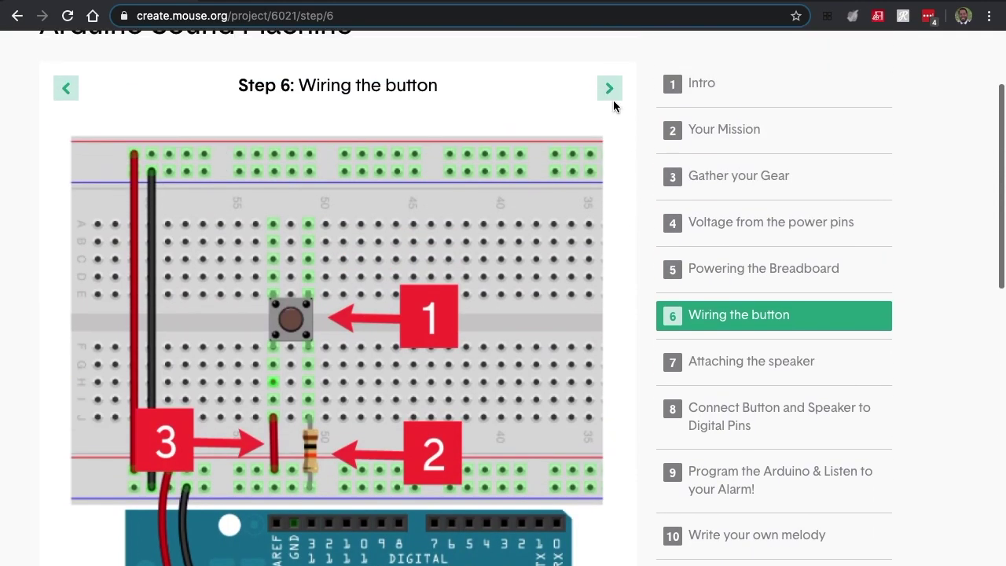
scroll(619, 197, "down", 8)
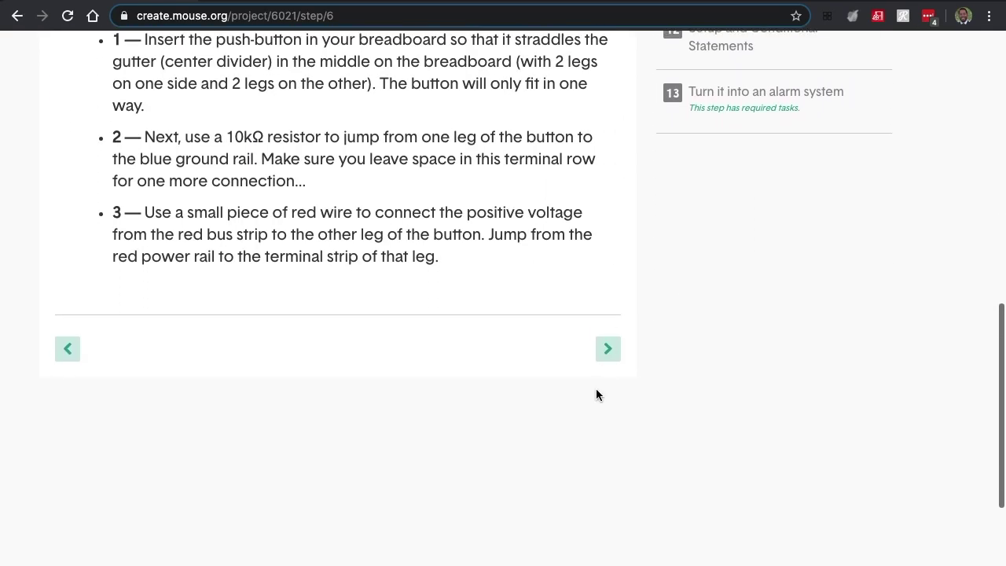
Move on to step 7, Attaching the speaker.
left_click(607, 349)
scroll(660, 383, "down", 5)
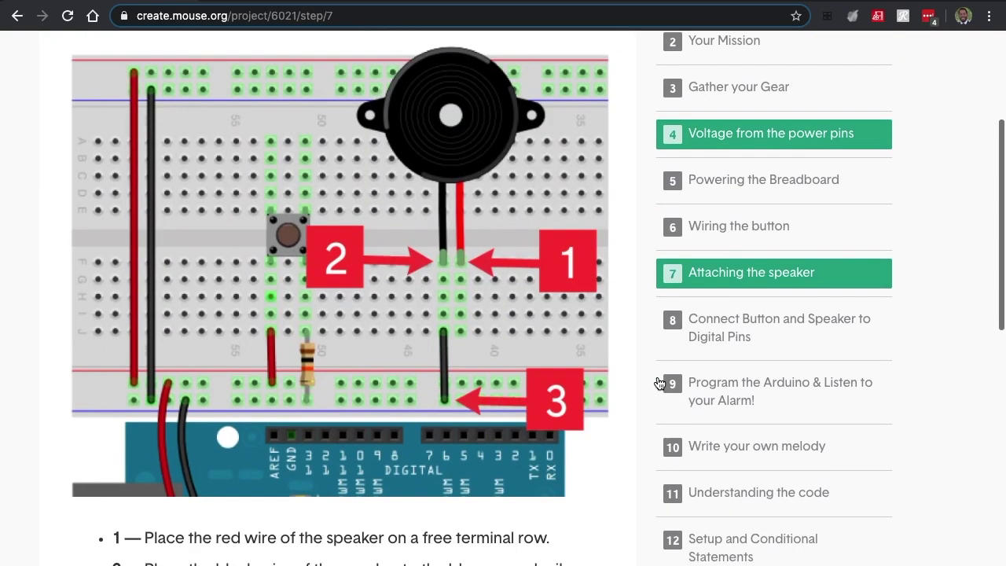
scroll(660, 382, "down", 3)
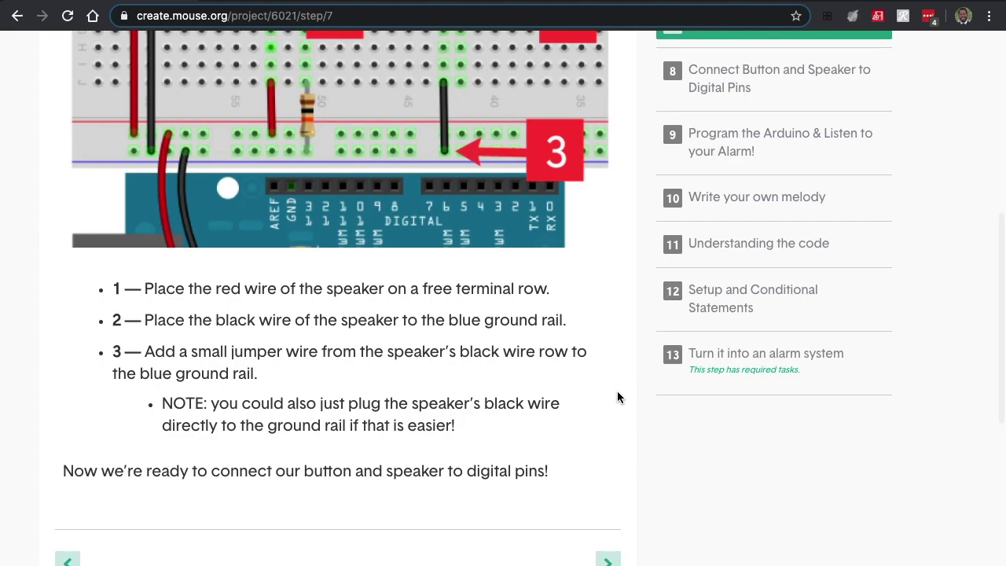
Jump to step 13, Turn it into an alarm system, and read its Requirements.
left_click(736, 374)
scroll(928, 311, "down", 6)
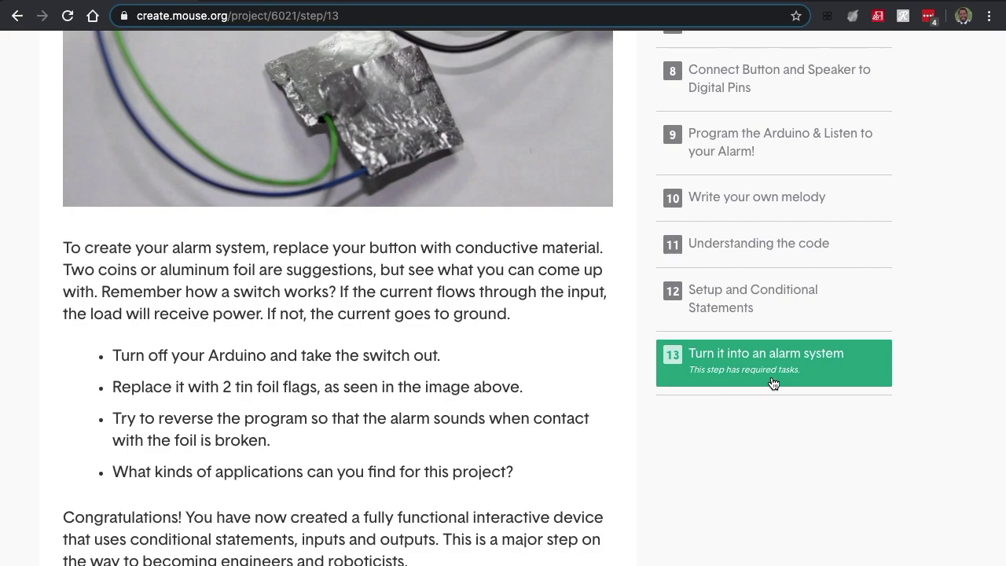
scroll(806, 412, "down", 3)
scroll(806, 413, "up", 3)
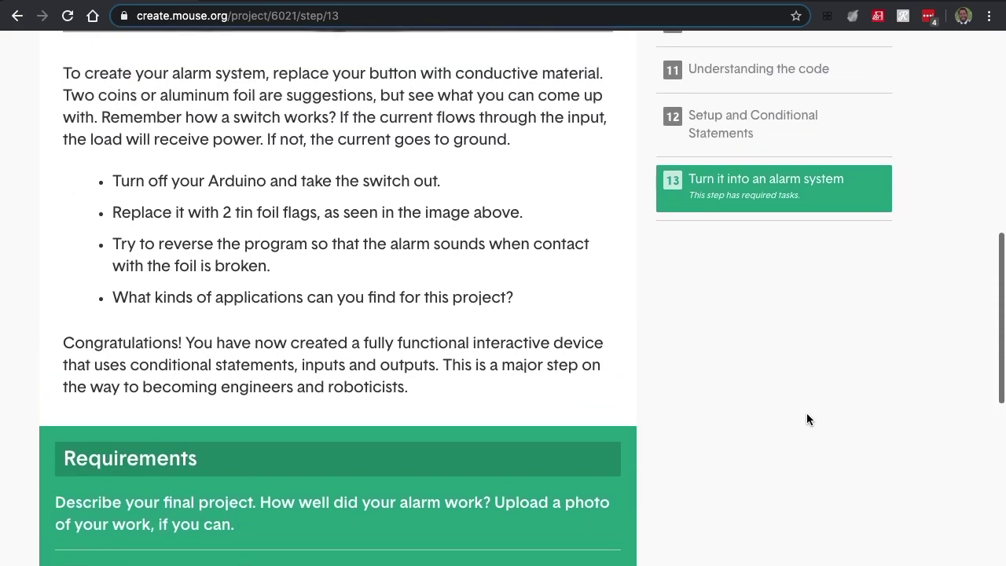
scroll(806, 412, "up", 10)
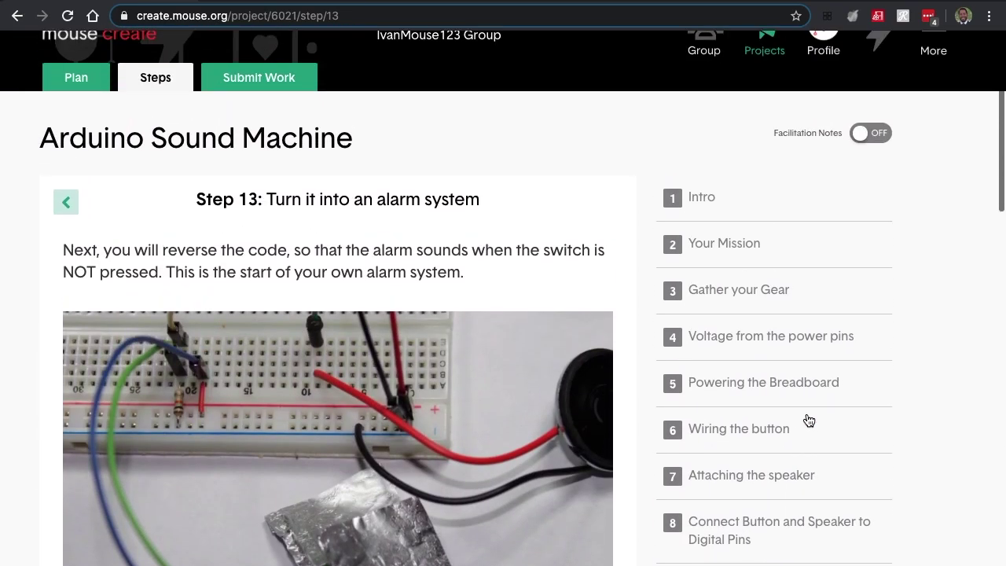
left_click(869, 137)
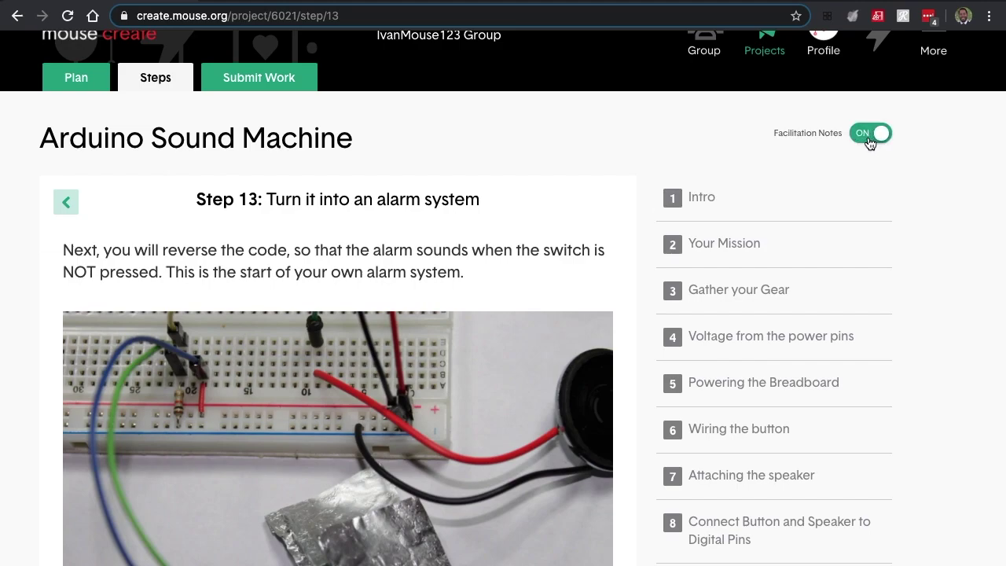
scroll(916, 236, "down", 2)
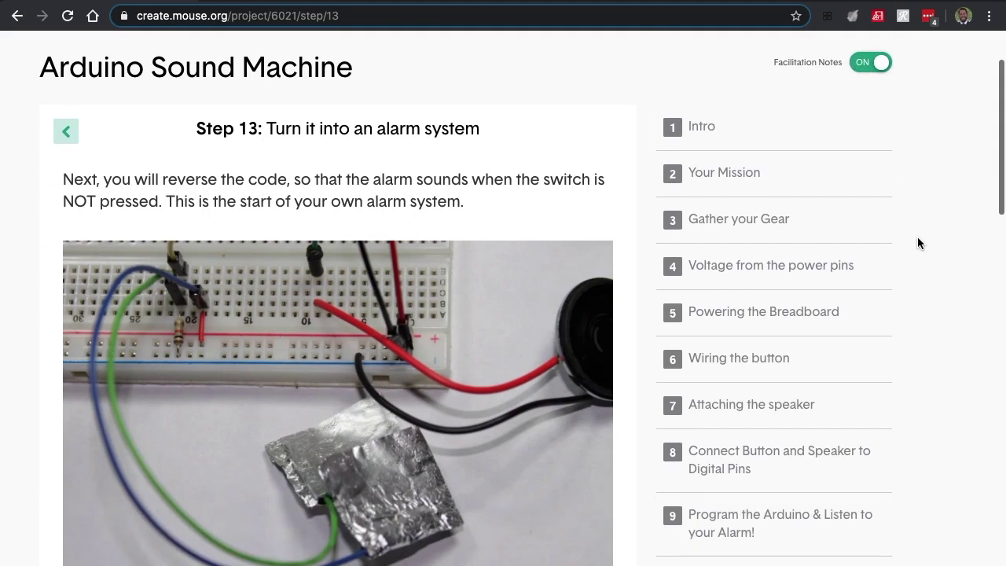
left_click(773, 175)
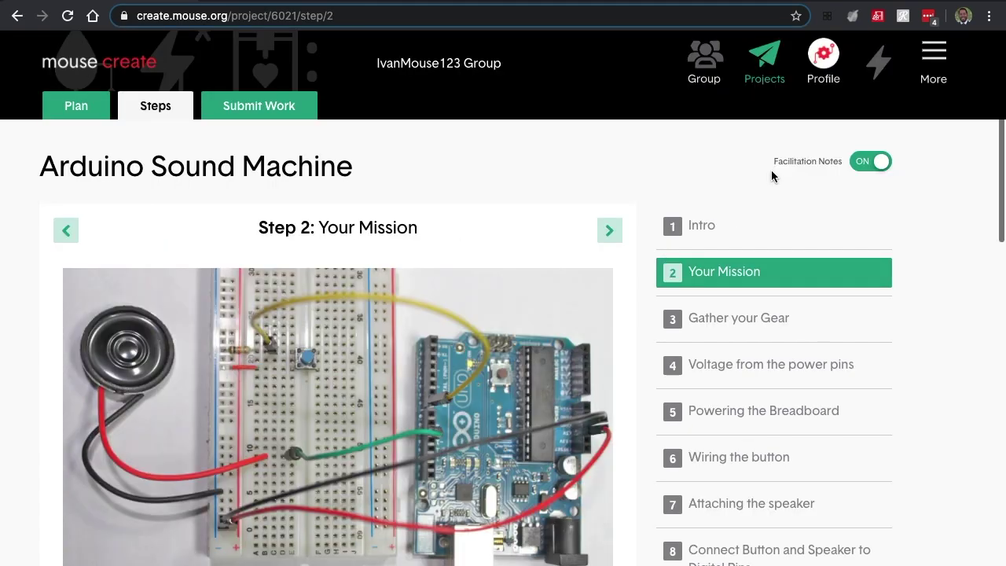
scroll(748, 180, "down", 8)
scroll(747, 184, "up", 6)
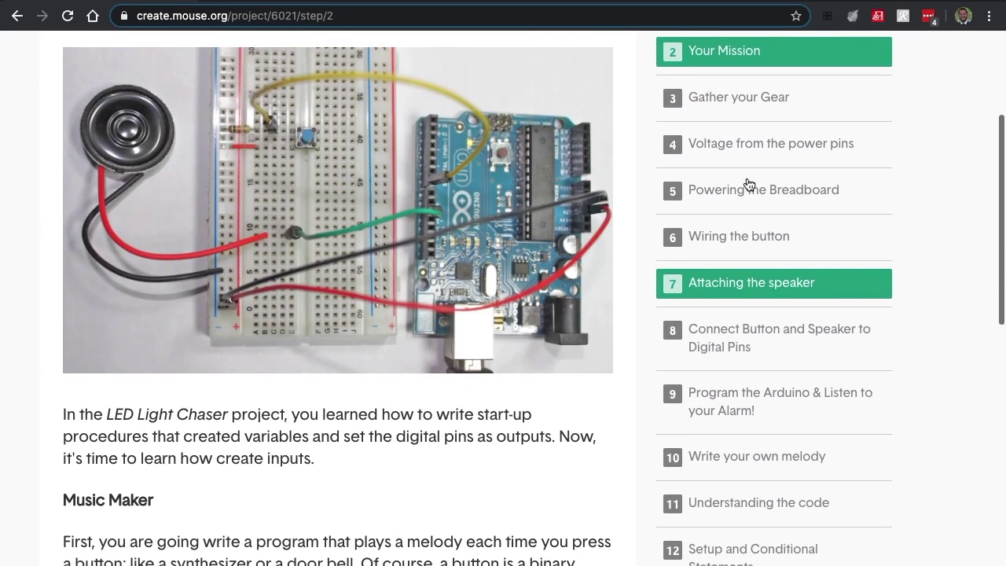
left_click(610, 99)
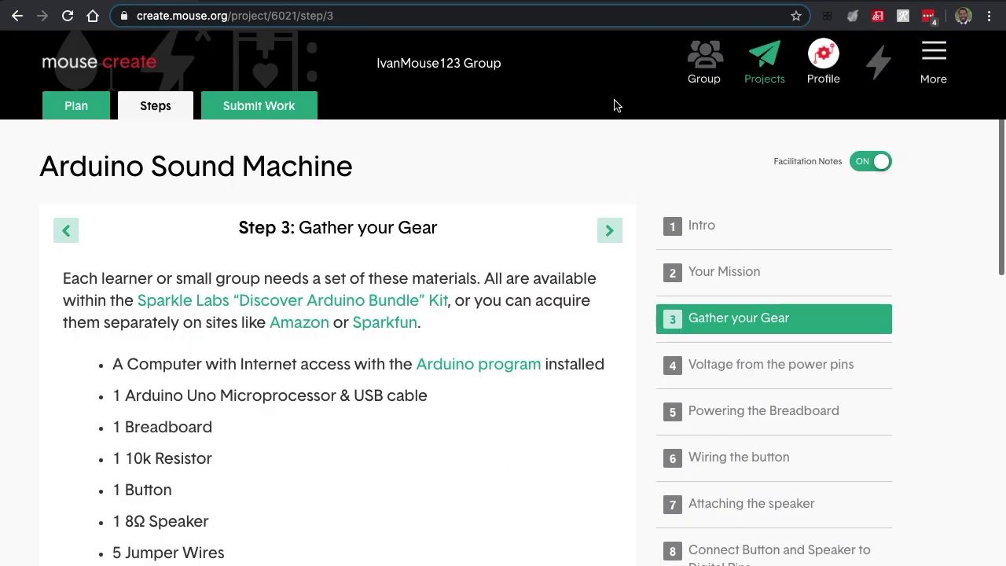
left_click(609, 227)
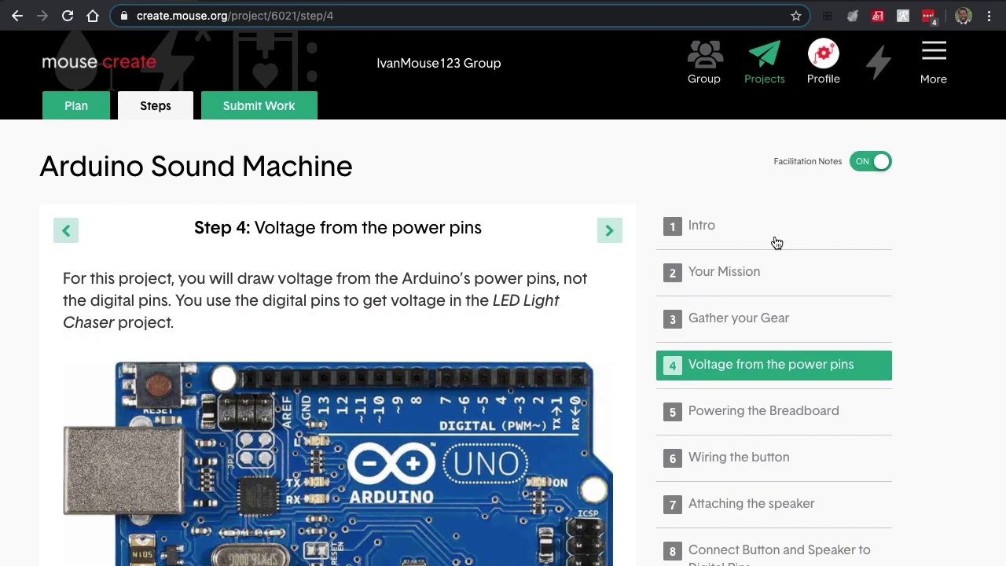
left_click(868, 163)
scroll(933, 260, "down", 3)
scroll(934, 263, "down", 3)
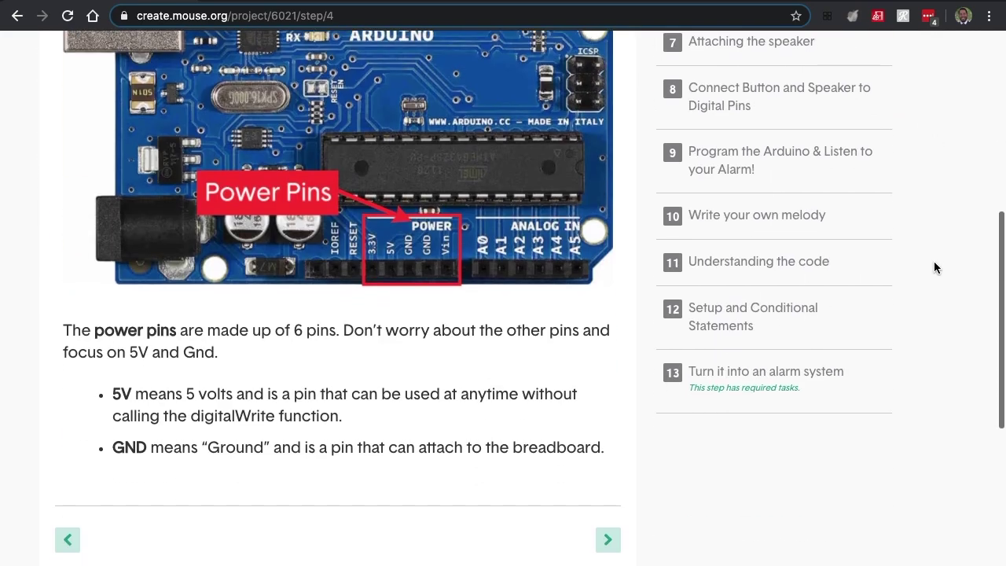
scroll(934, 263, "down", 1)
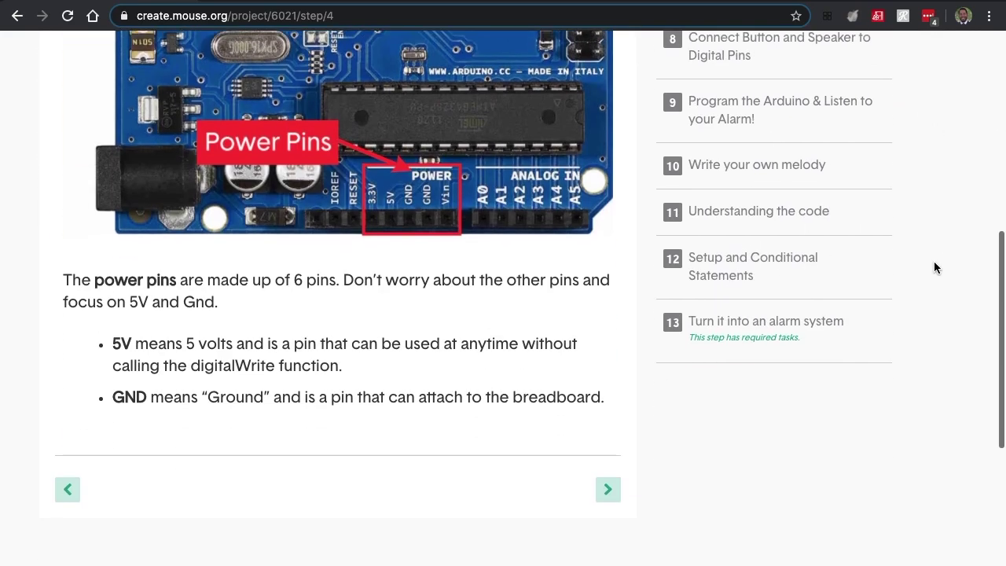
left_click(780, 324)
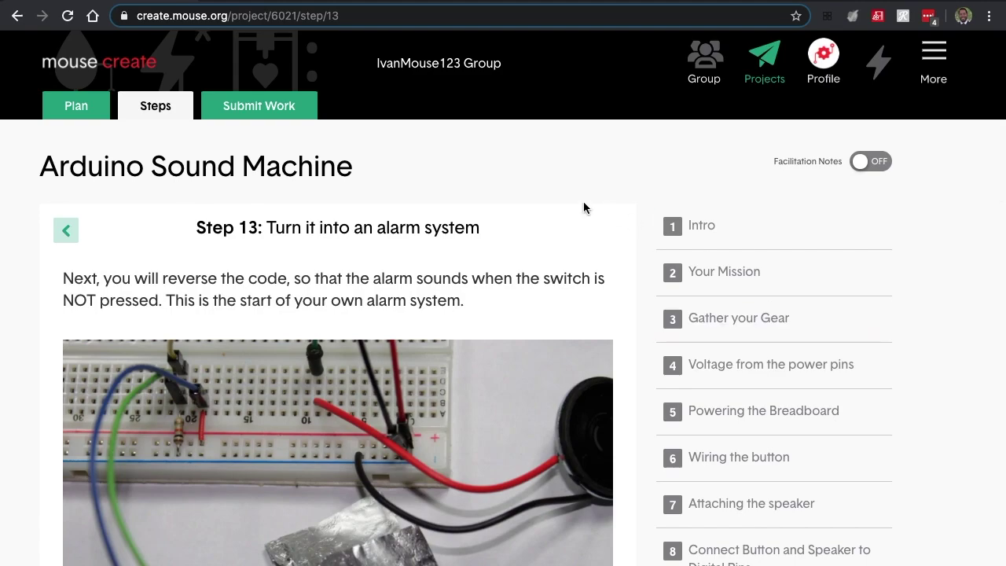
Open the project's Submit Work page.
scroll(586, 203, "down", 1)
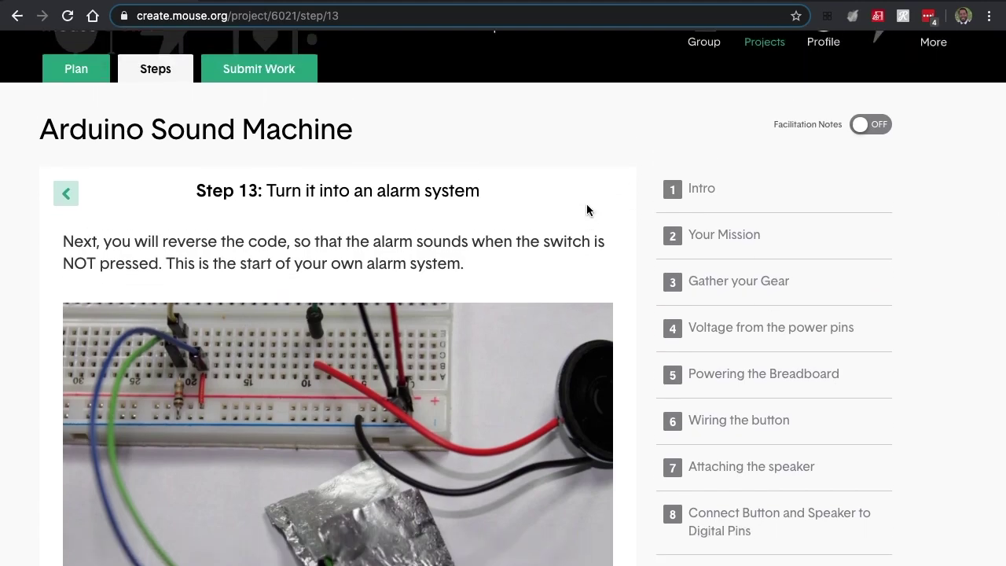
scroll(586, 203, "down", 1)
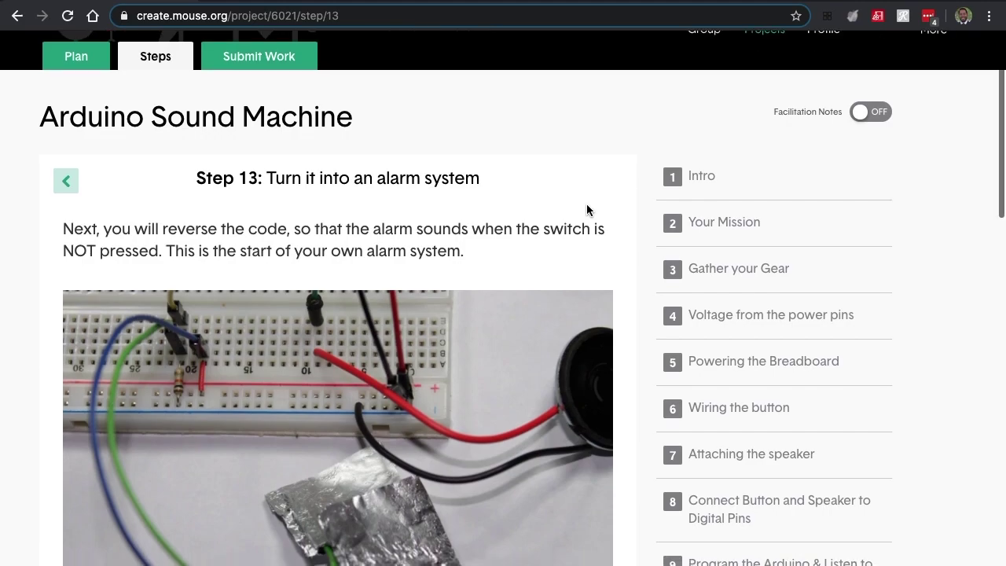
left_click(272, 57)
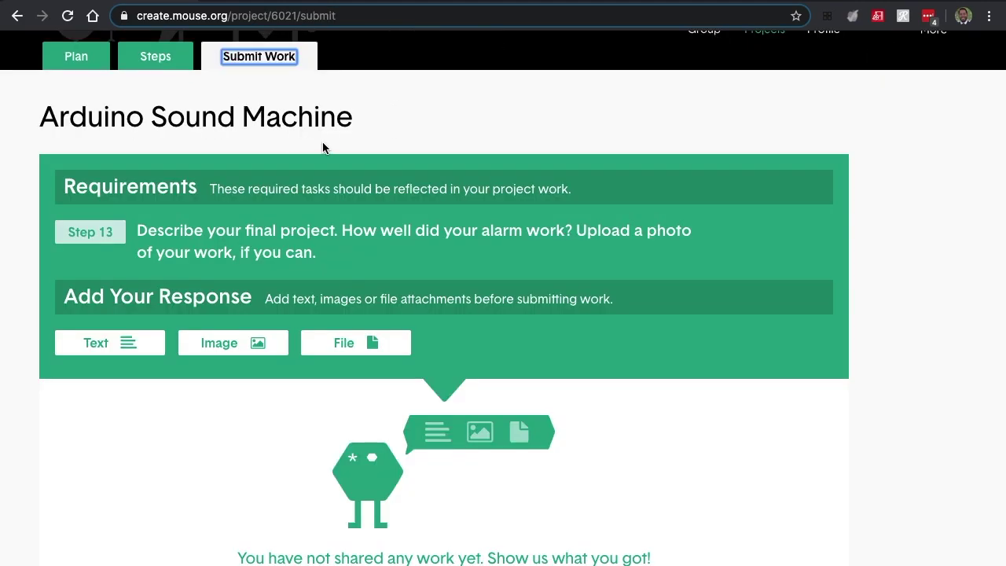
Return to step 13 in the Steps and start a response under Add Your Response.
left_click(155, 56)
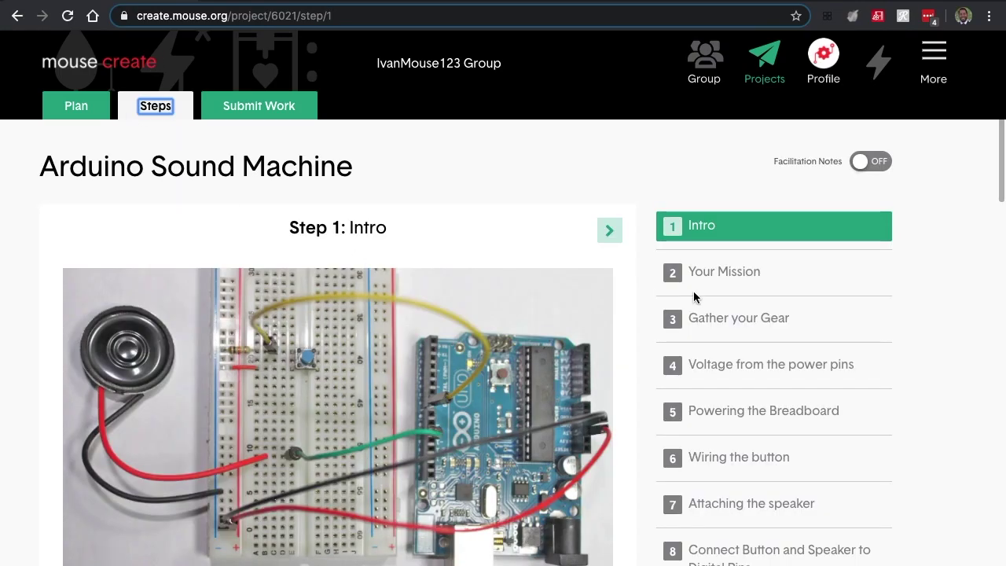
scroll(693, 294, "down", 3)
scroll(693, 294, "down", 5)
left_click(669, 222)
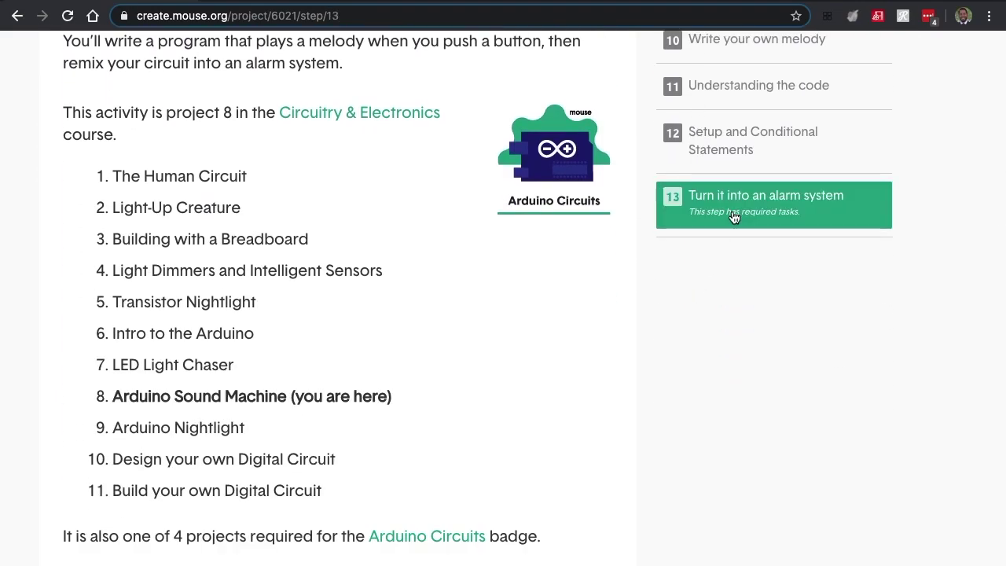
scroll(656, 281, "down", 15)
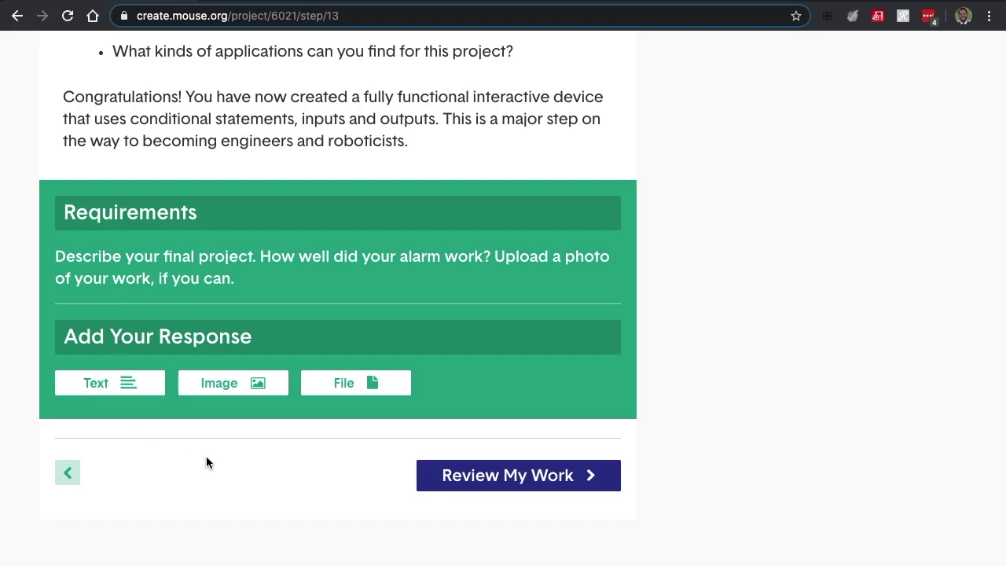
left_click(127, 384)
Save the text response 'This is my example response.' and credit the other group member as collaborator.
left_click(417, 186)
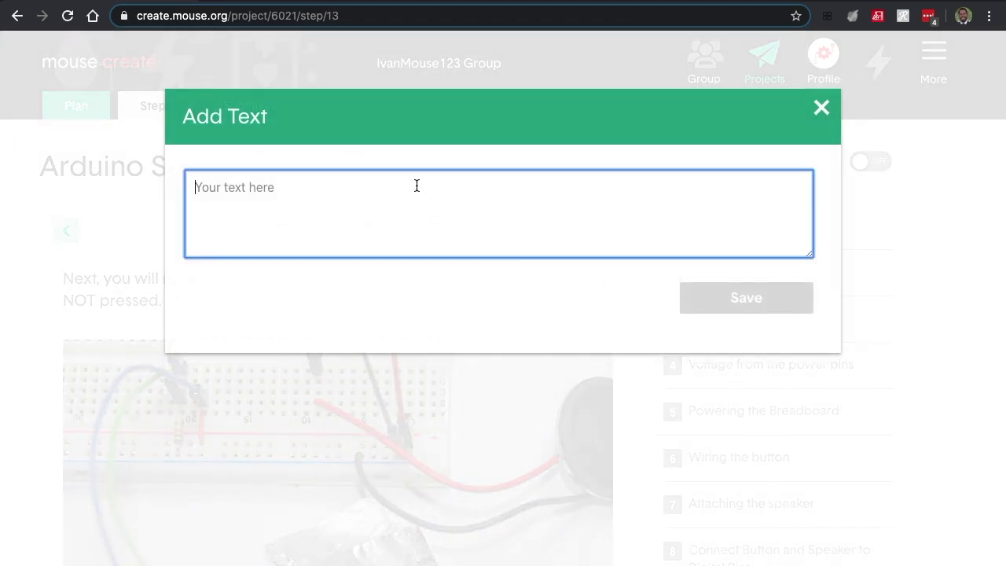
type("Th")
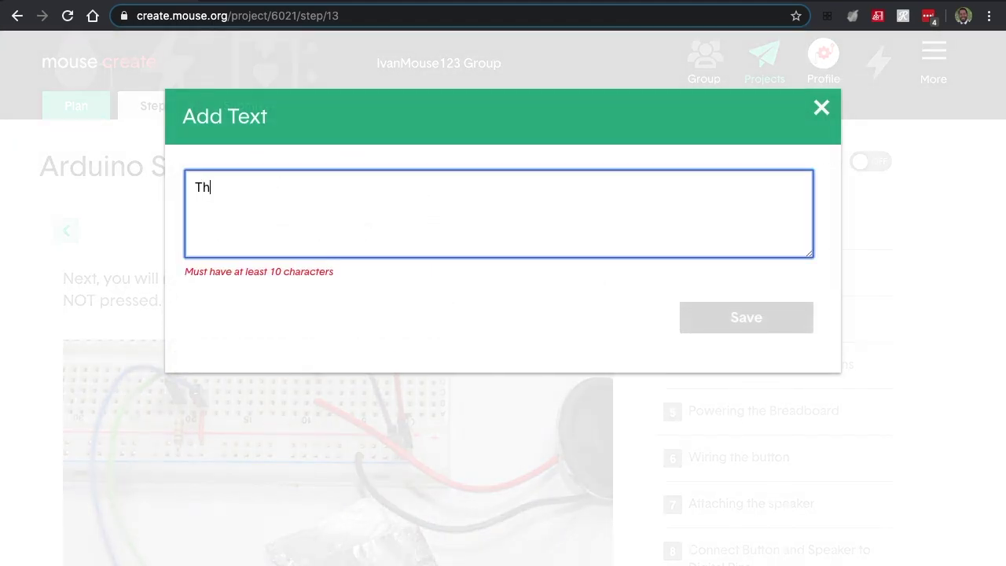
type("is is my example response.")
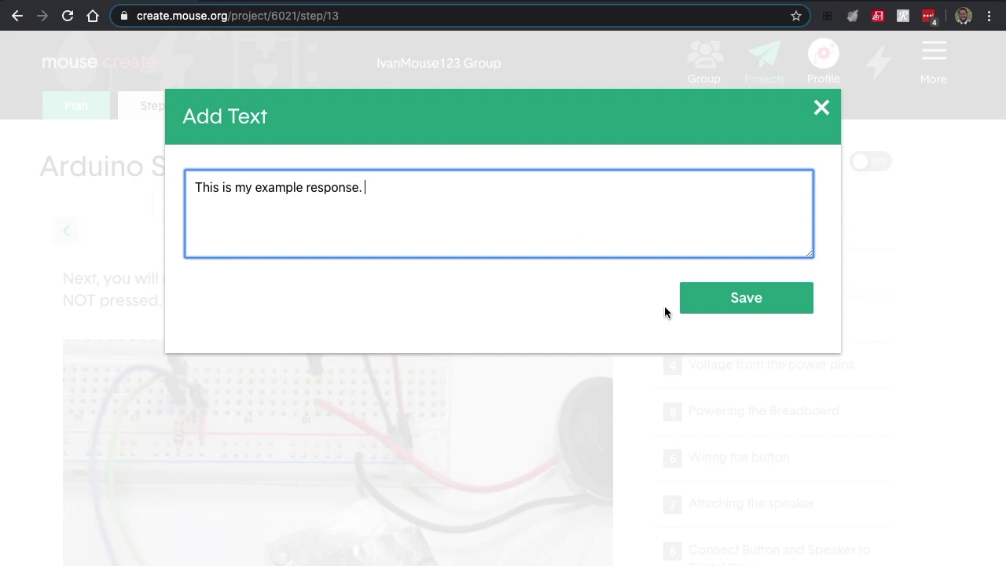
left_click(705, 303)
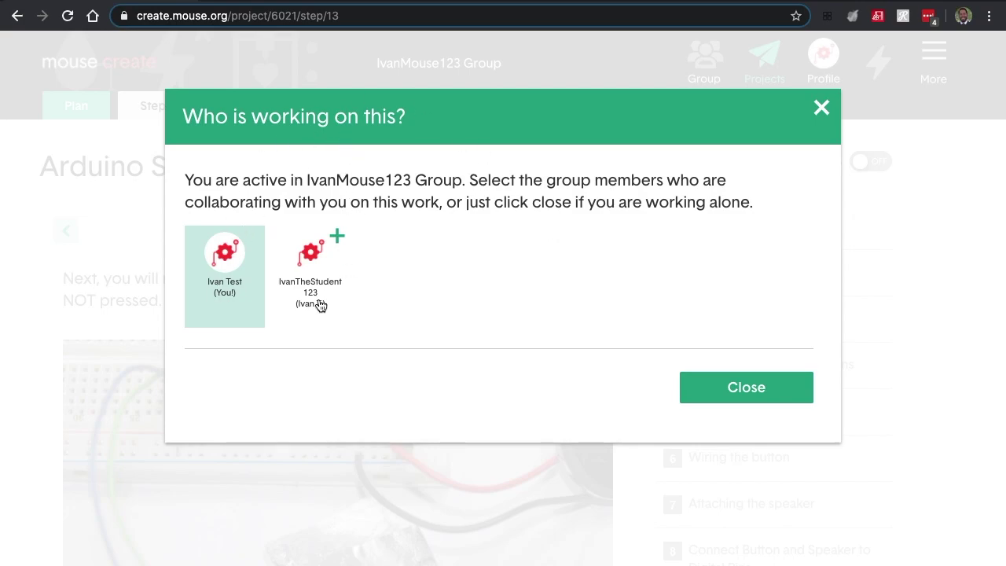
left_click(292, 276)
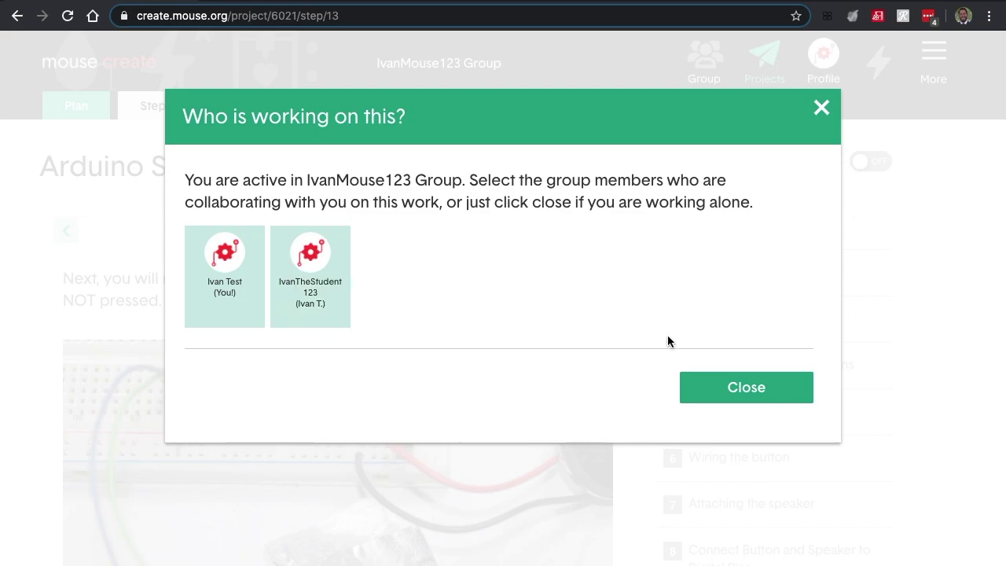
left_click(725, 391)
scroll(665, 330, "down", 10)
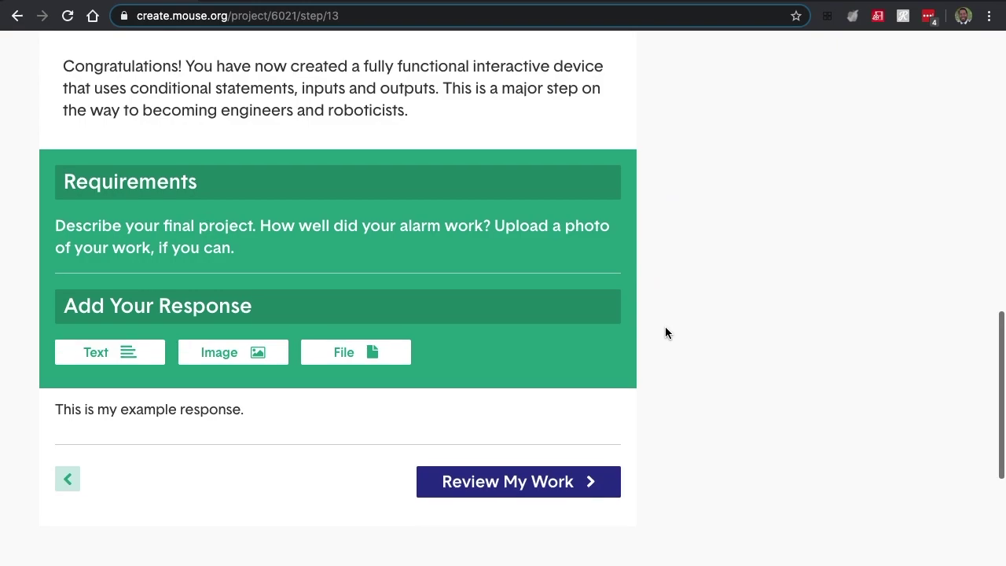
Upload blue angels.jpg from Downloads as an image in the step 13 response.
left_click(222, 355)
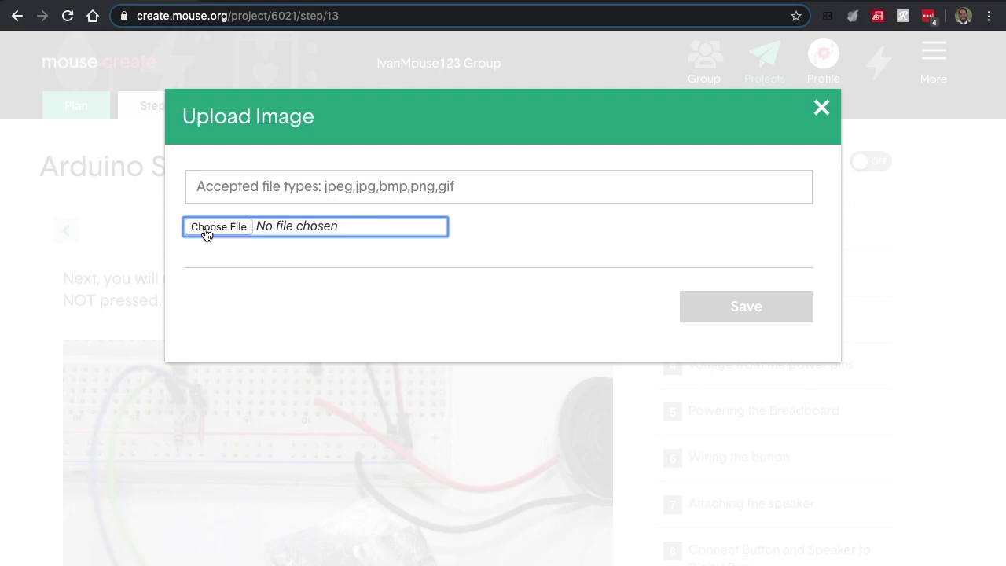
left_click(213, 226)
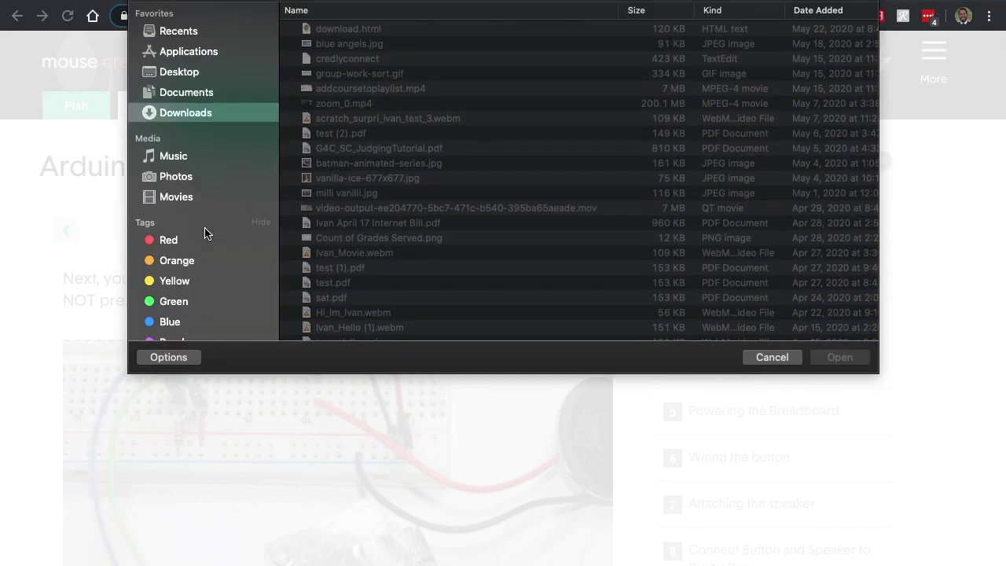
left_click(402, 47)
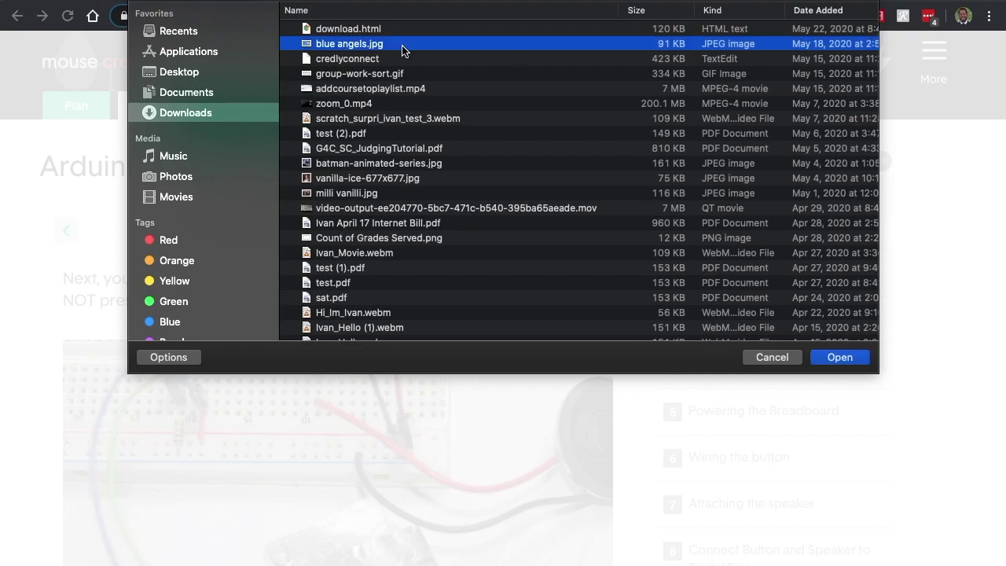
left_click(840, 359)
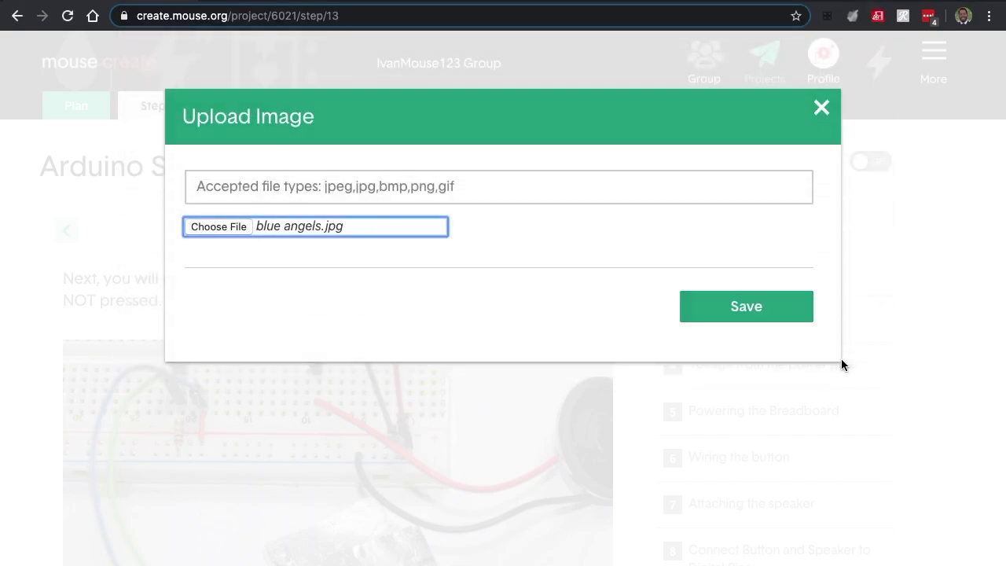
left_click(741, 305)
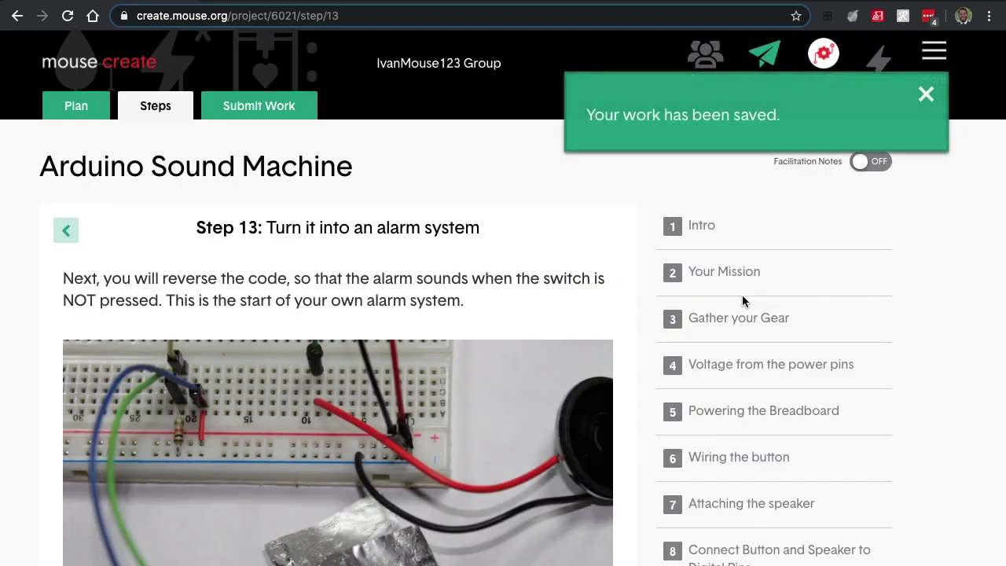
scroll(625, 280, "down", 5)
scroll(626, 282, "down", 10)
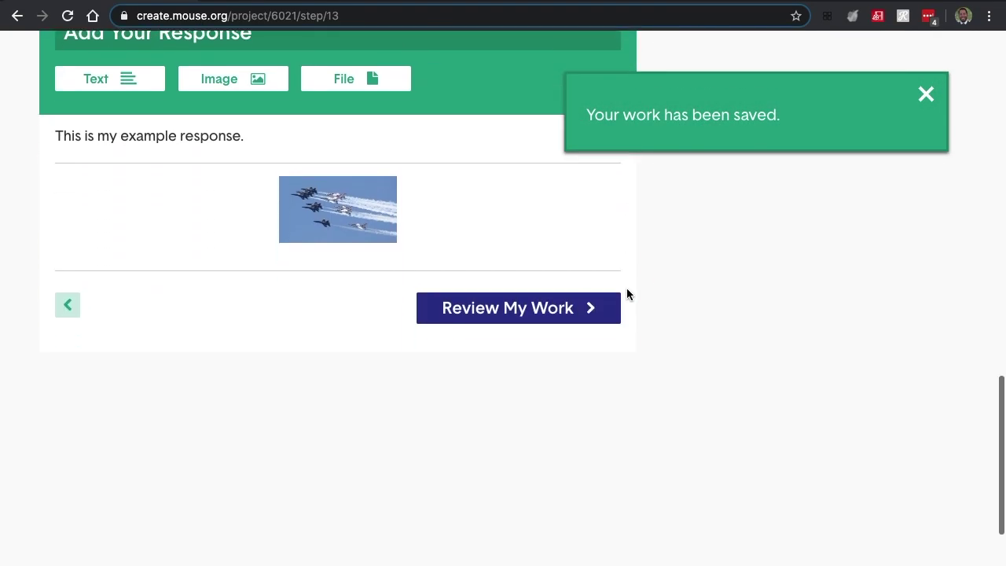
scroll(629, 293, "up", 3)
left_click(373, 212)
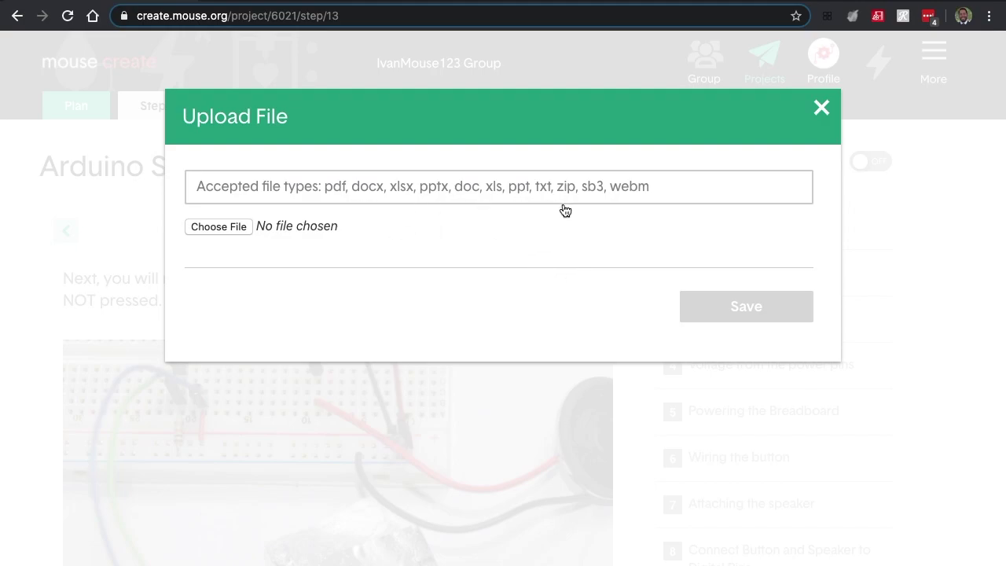
Attach test (2).pdf to the response, then go to Review My Work.
left_click(214, 228)
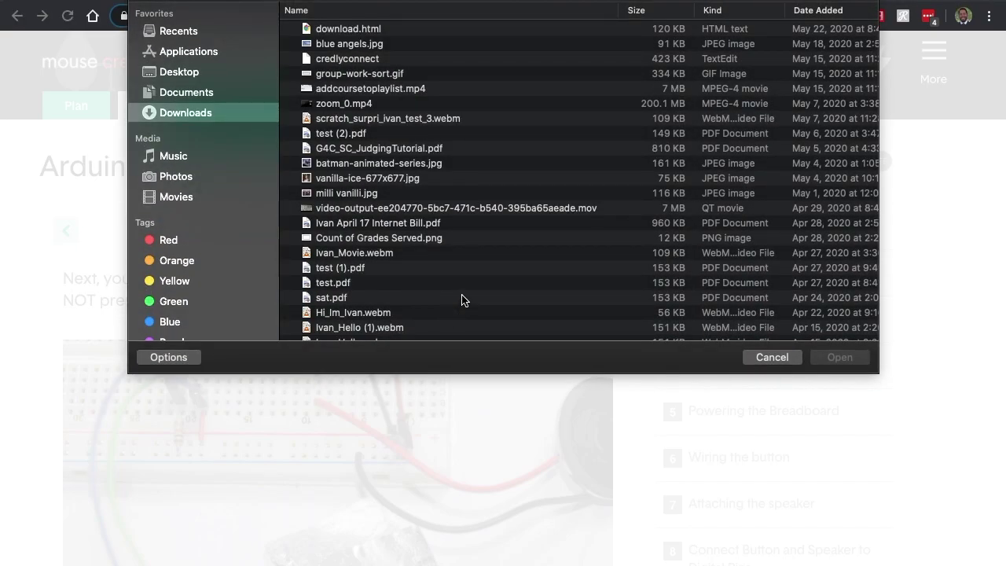
left_click(361, 132)
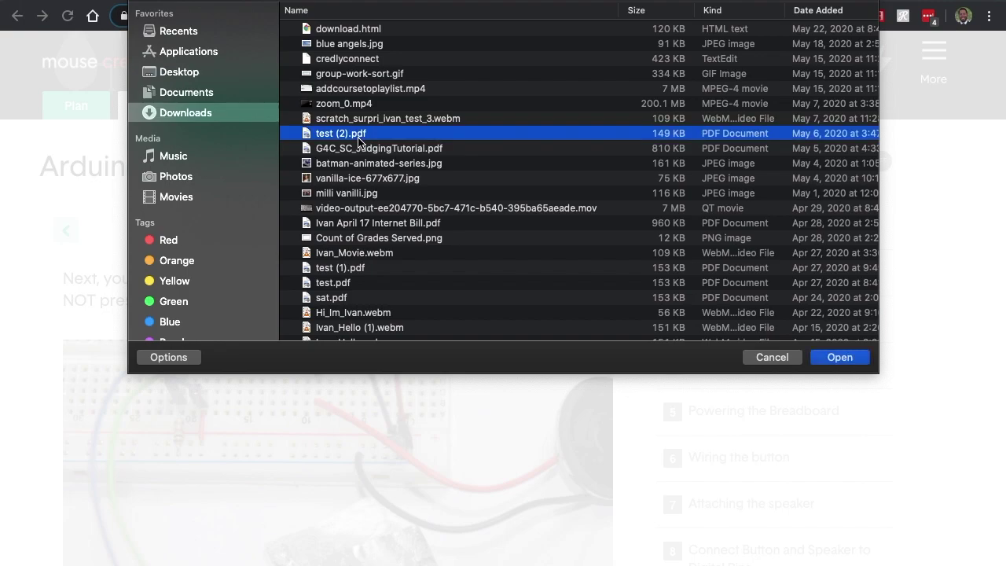
left_click(841, 357)
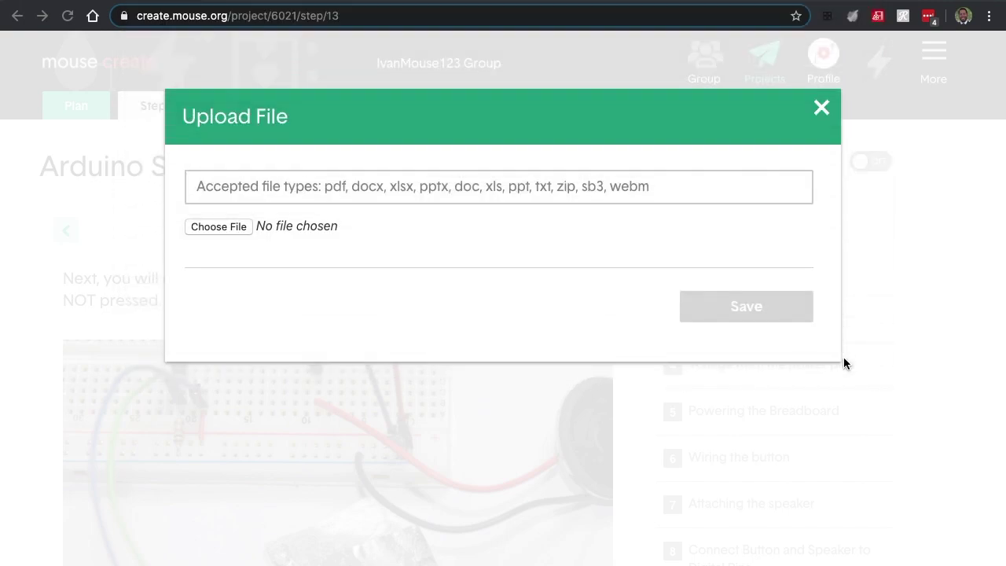
left_click(757, 306)
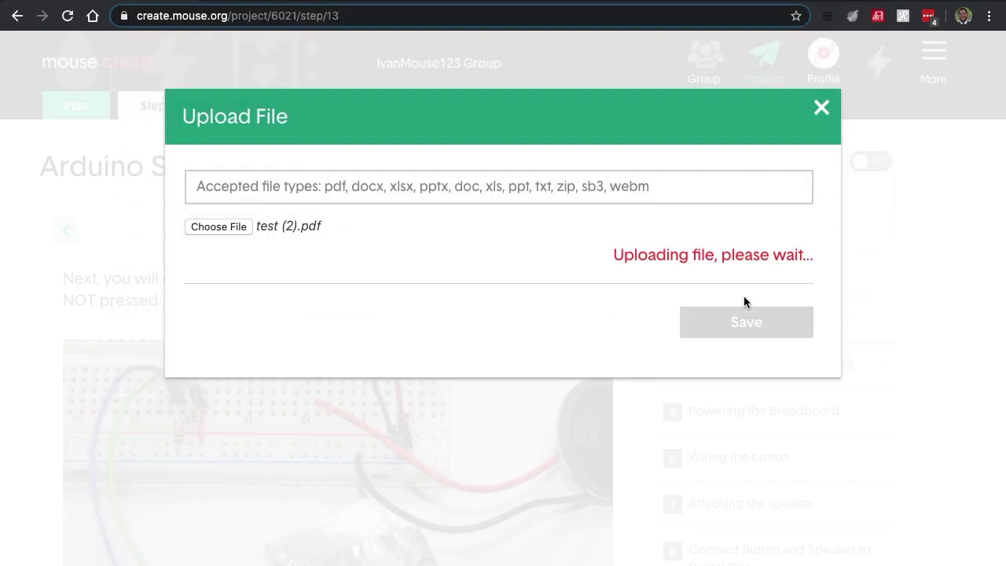
scroll(635, 314, "down", 4)
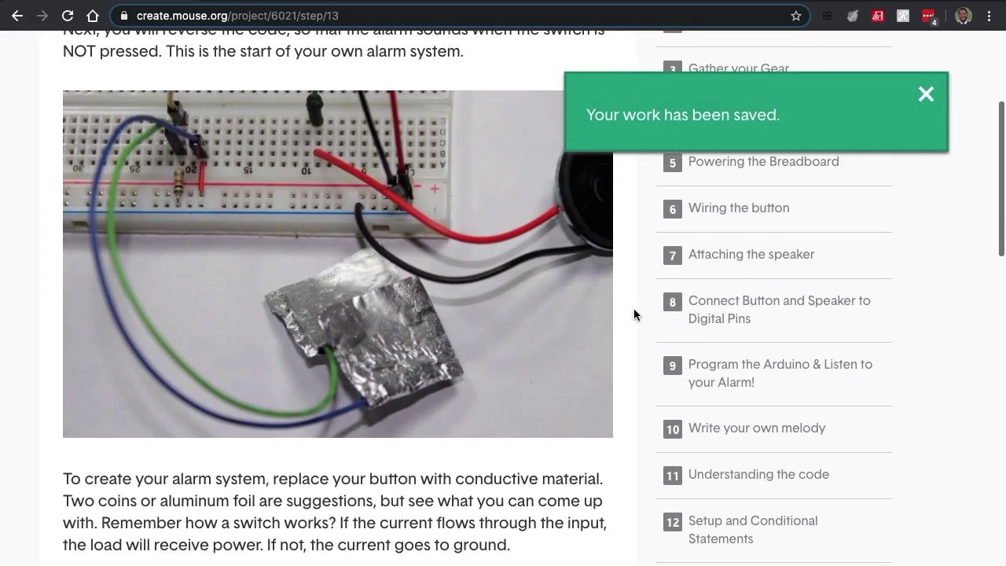
scroll(634, 315, "down", 11)
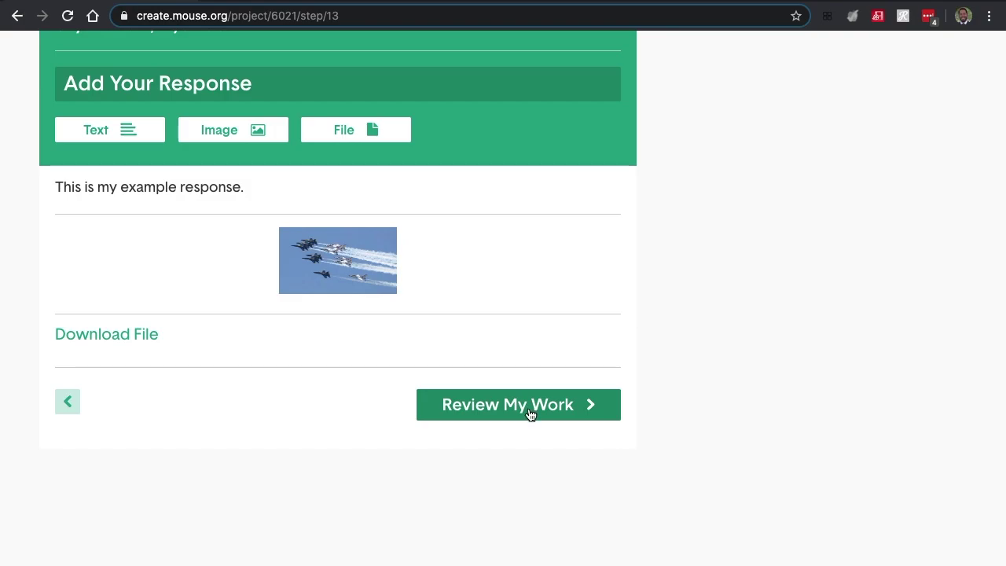
left_click(529, 405)
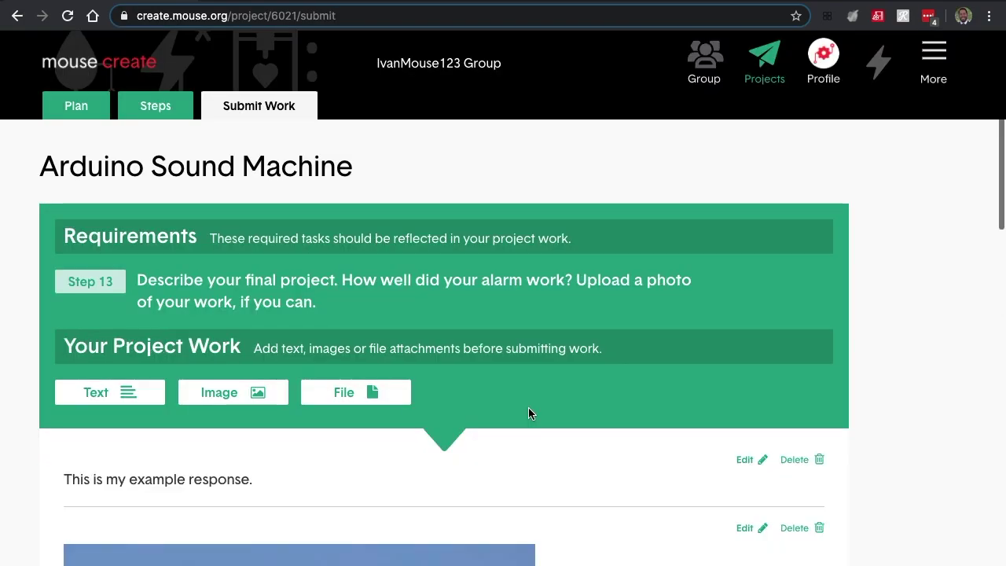
Check the example response, image, PDF and creators, then choose Yes! Submit My Work.
scroll(649, 530, "down", 2)
scroll(649, 529, "down", 1)
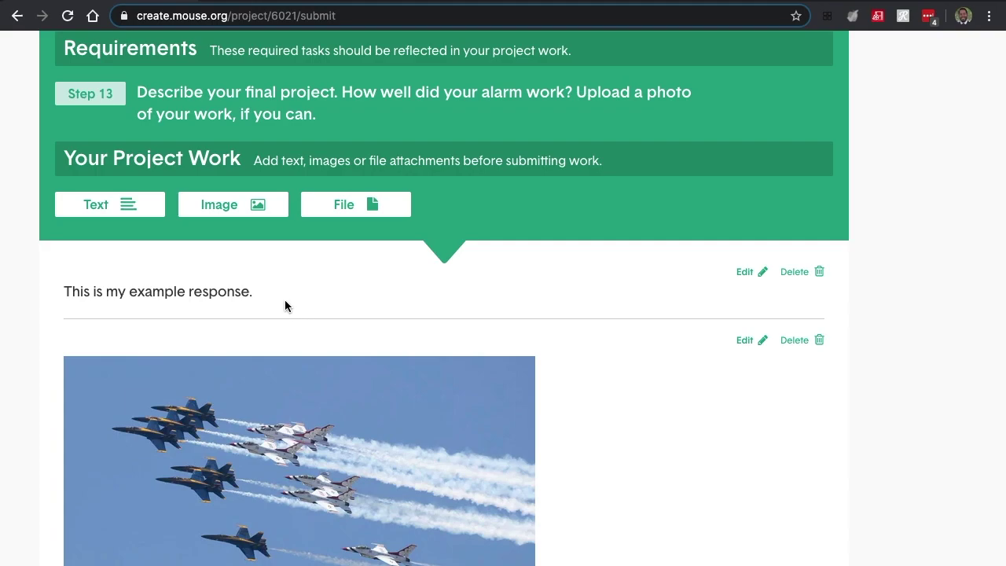
left_click_drag(255, 296, 65, 298)
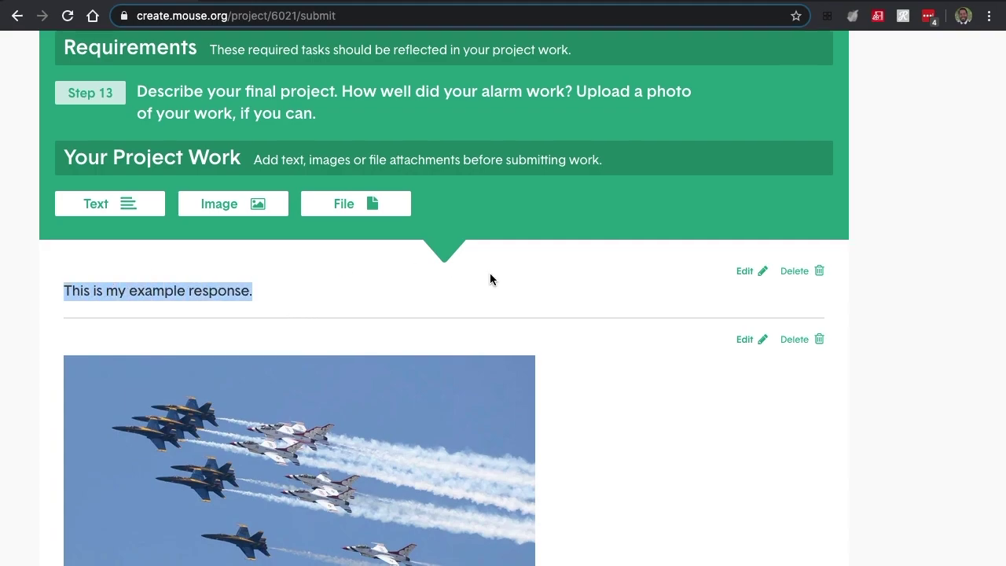
scroll(489, 275, "down", 3)
scroll(579, 268, "down", 3)
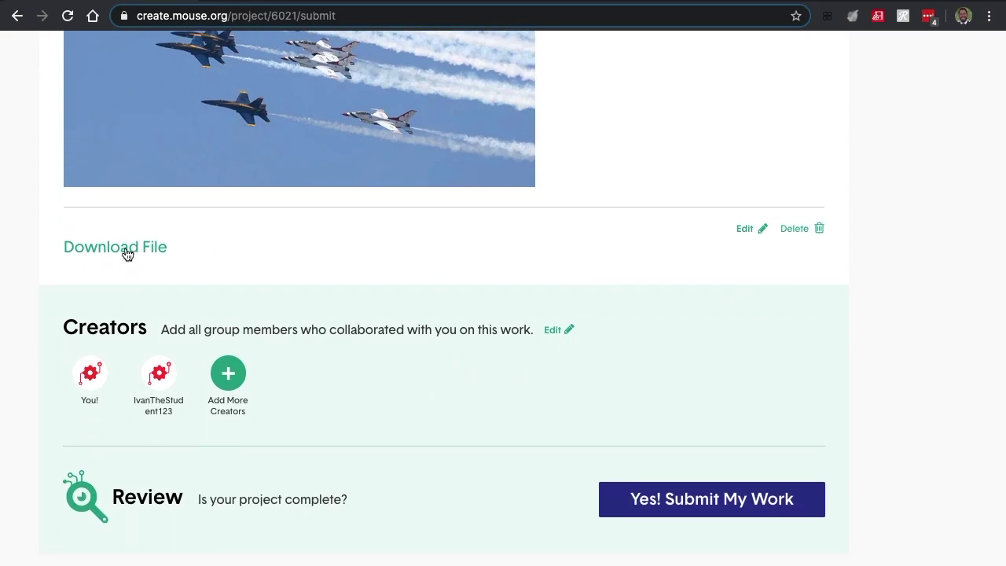
scroll(294, 249, "down", 3)
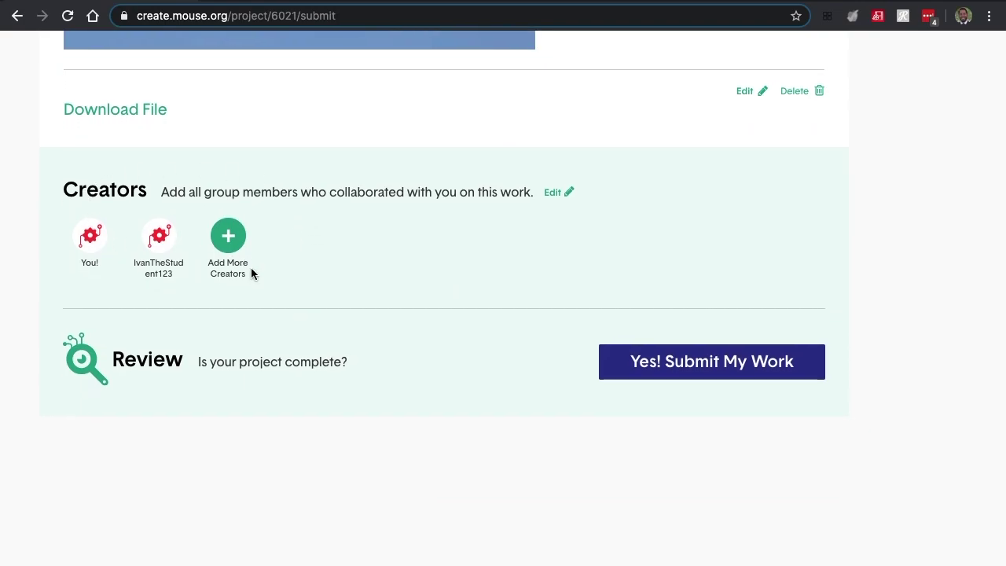
scroll(319, 260, "down", 2)
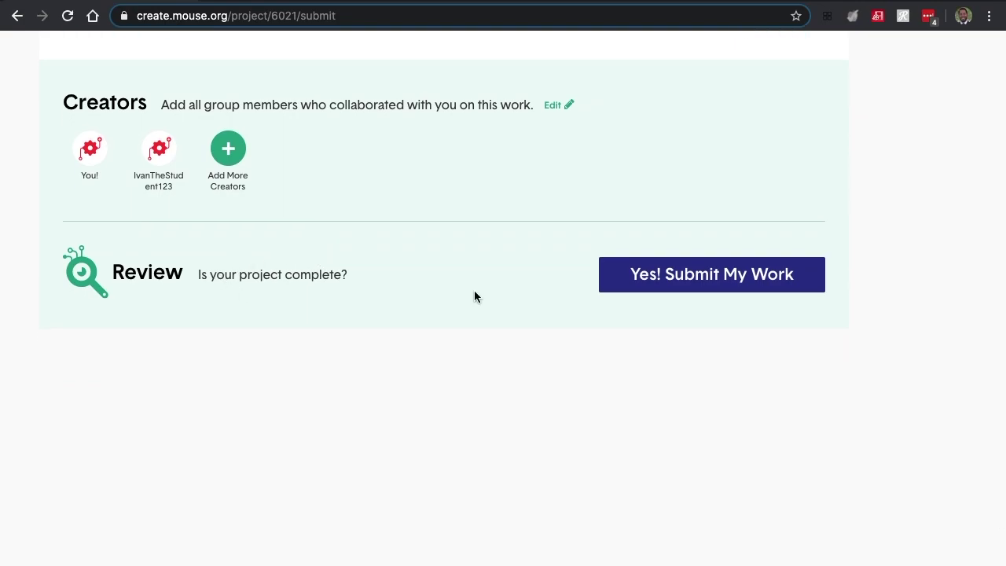
left_click(682, 277)
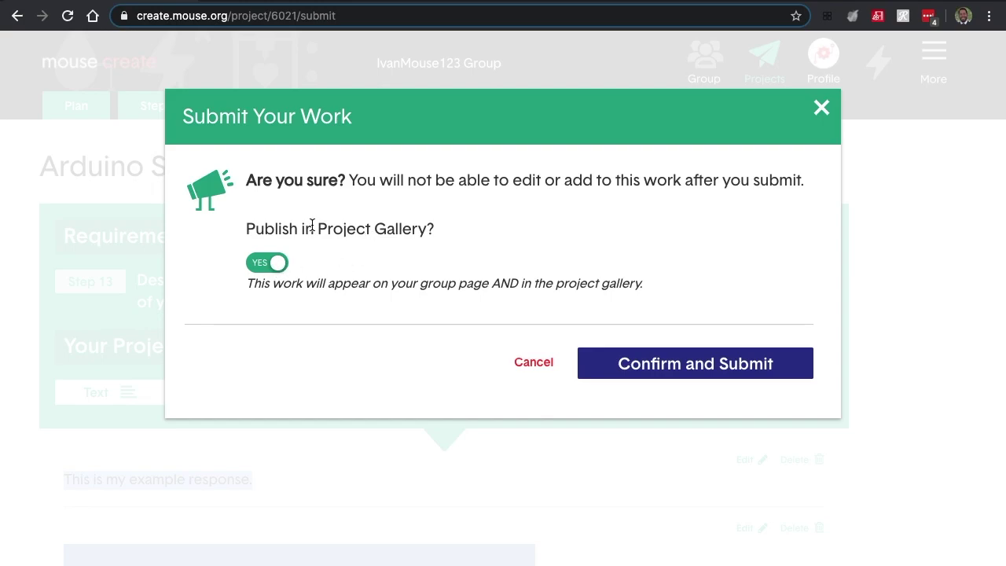
Set Publish in Project Gallery to NO and confirm the Arduino Sound Machine submission.
left_click_drag(318, 229, 429, 226)
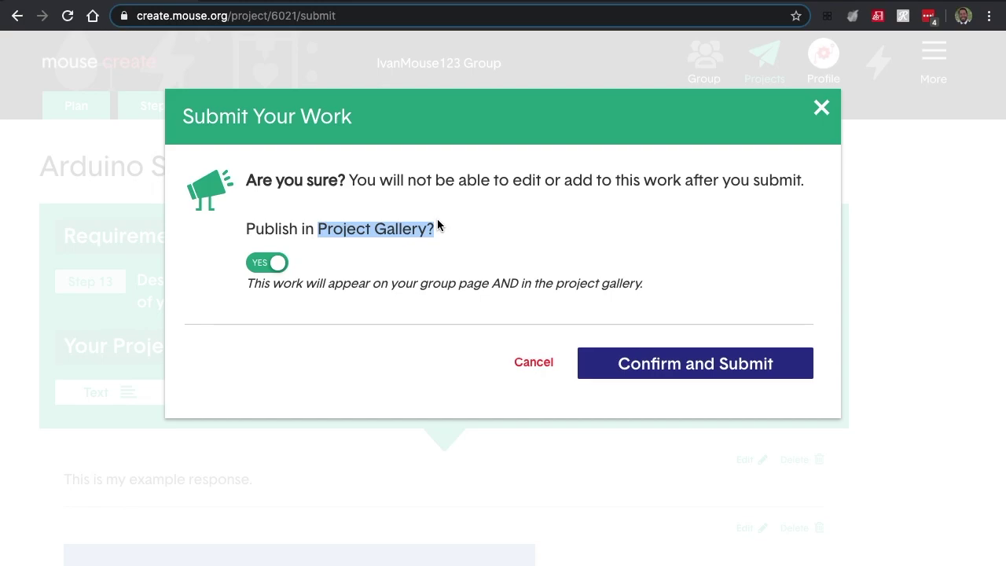
left_click(273, 267)
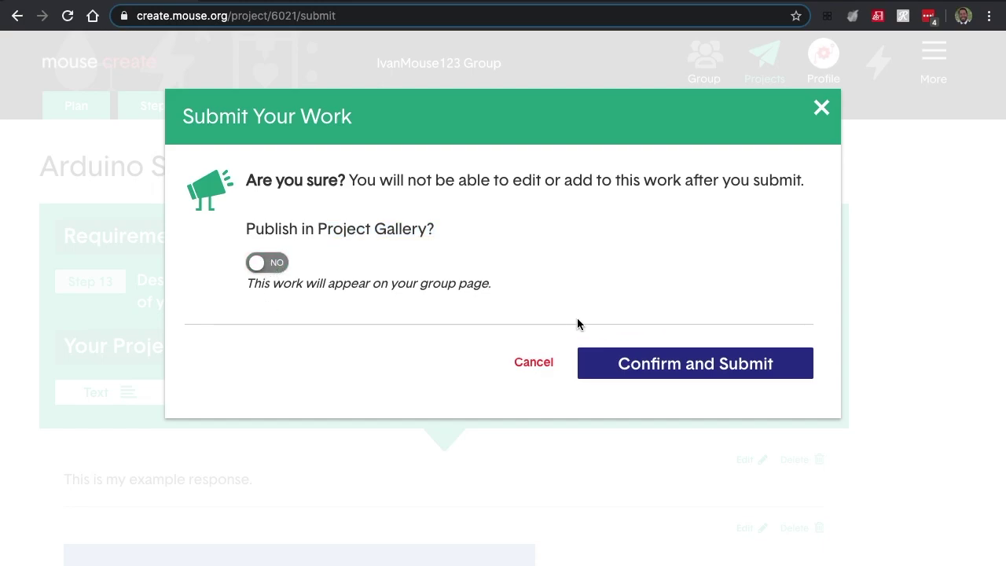
left_click(658, 365)
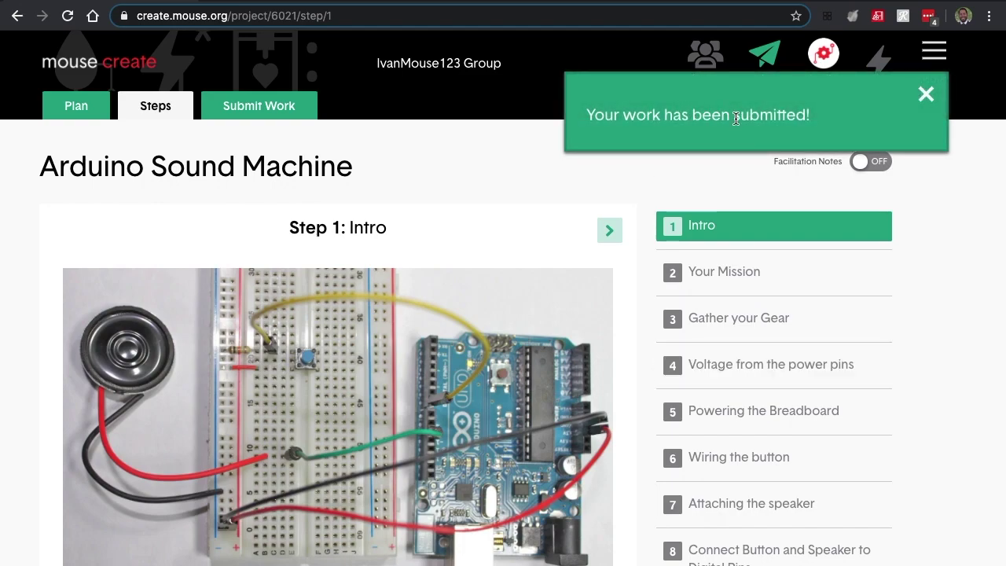